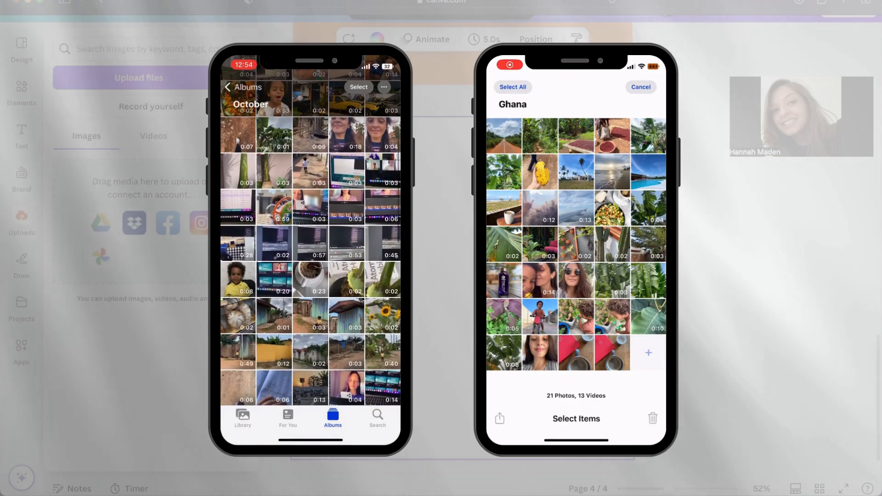
Step: Select the first four columns of files plus most remaining photos in the CANVA TRAINING folder, and upload them to the Canva uploads
click(33, 495)
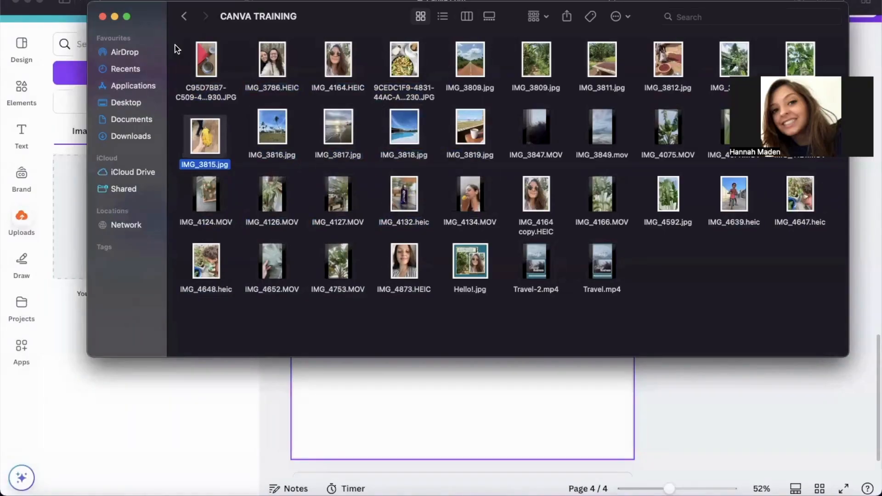
drag(176, 46, 419, 294)
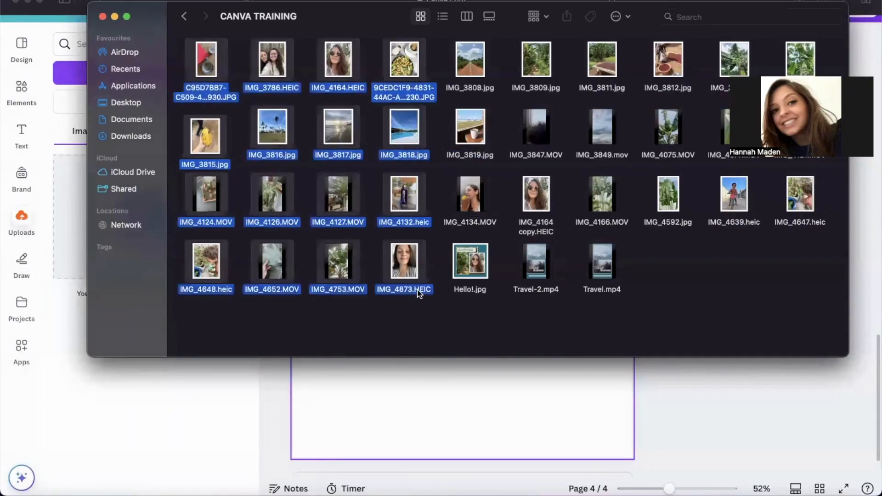
super+click(471, 73)
super+click(470, 129)
super+click(548, 191)
super+click(741, 192)
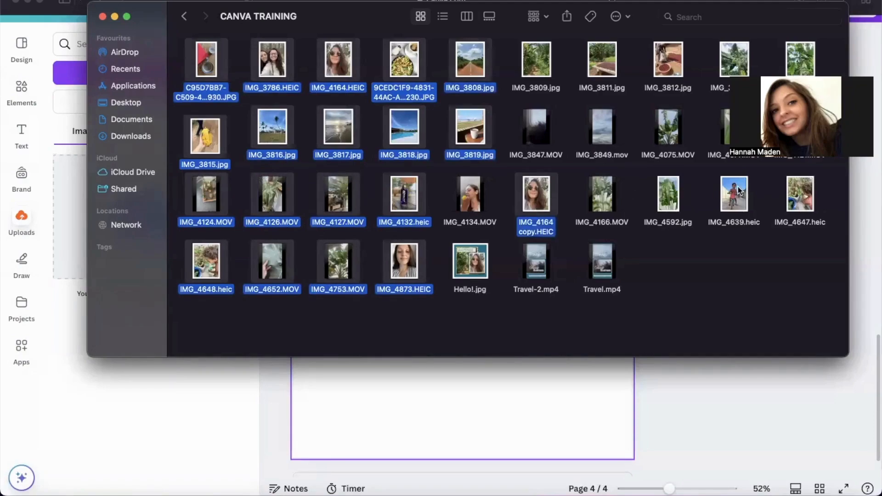
super+click(794, 191)
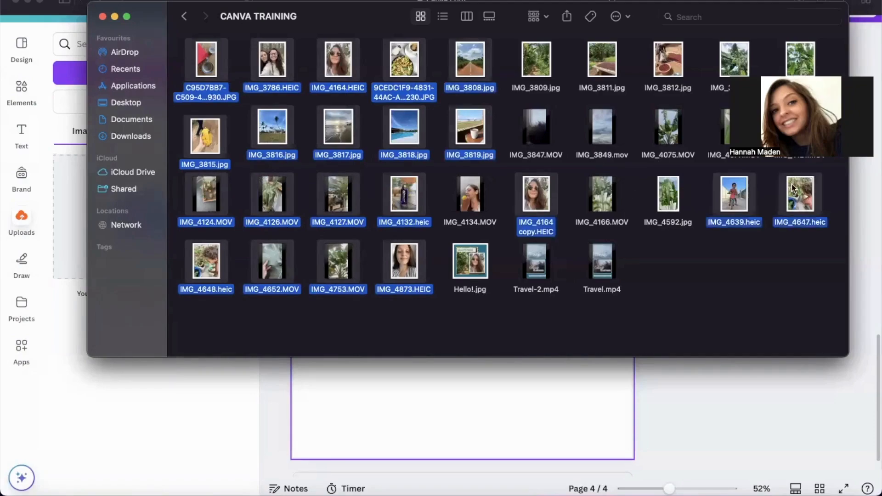
super+click(679, 56)
super+click(735, 59)
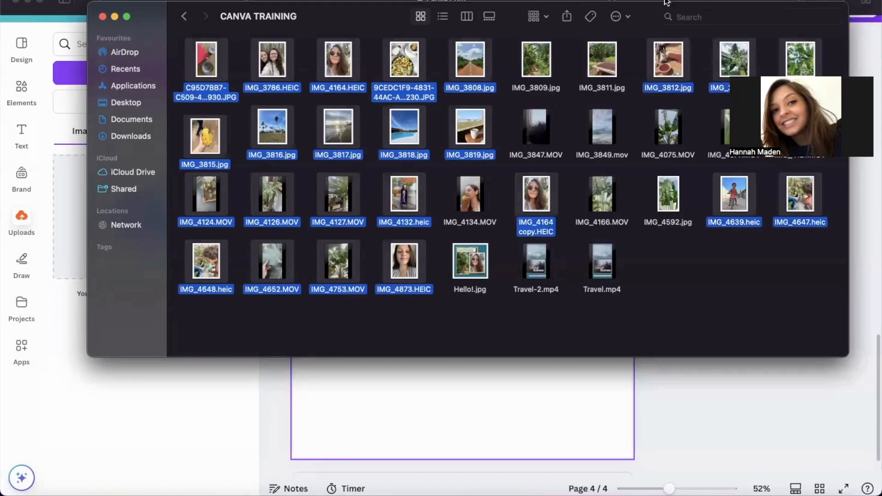
super+click(604, 69)
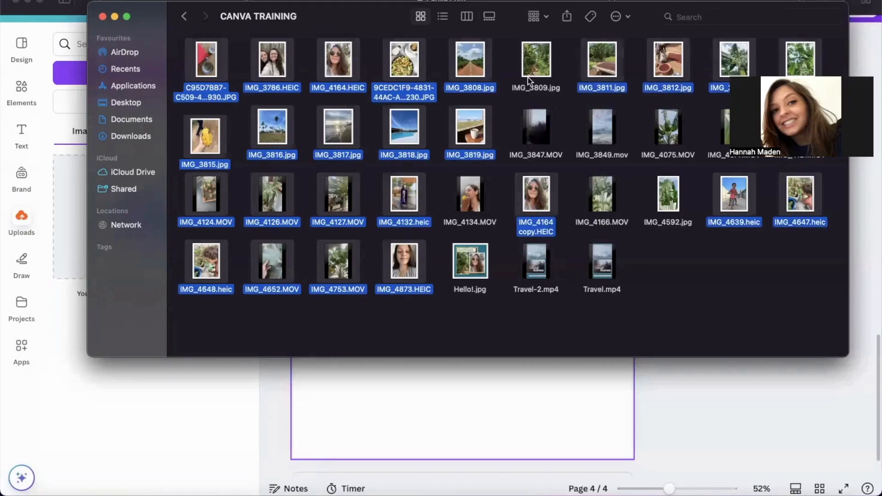
super+click(529, 81)
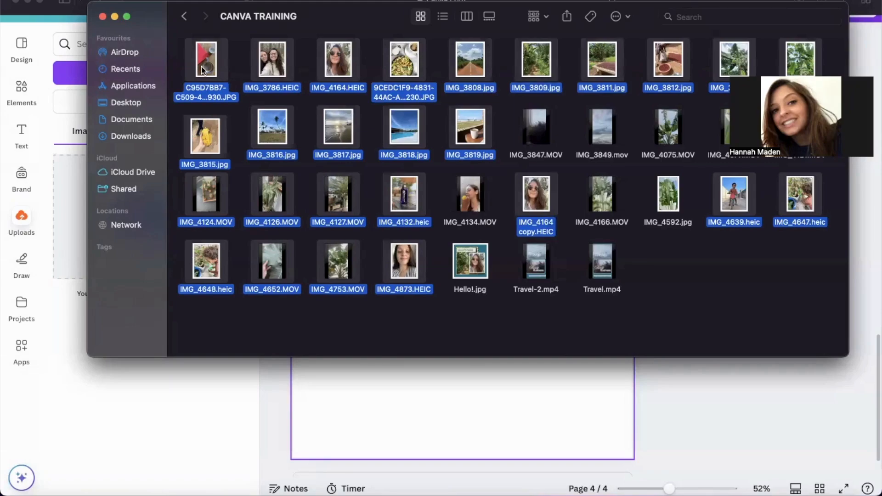
drag(79, 219, 67, 214)
Step: Switch back to Canva, check the uploaded videos and return to the uploaded images
click(208, 376)
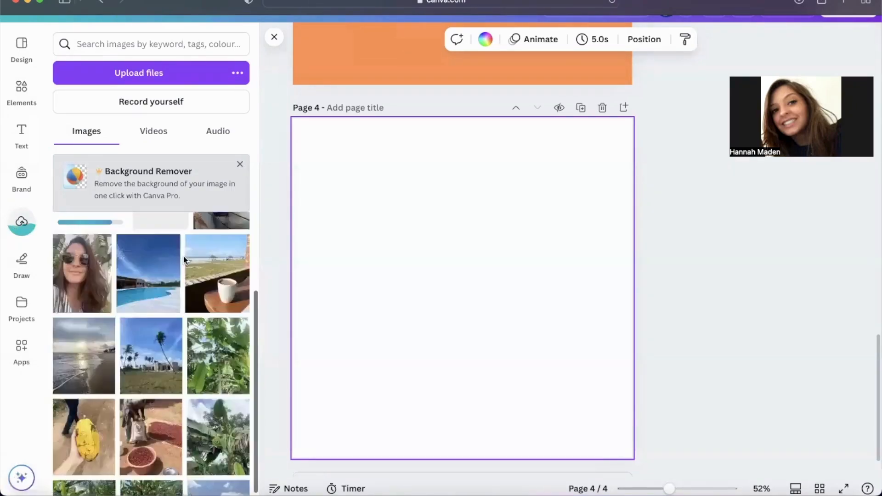
click(150, 131)
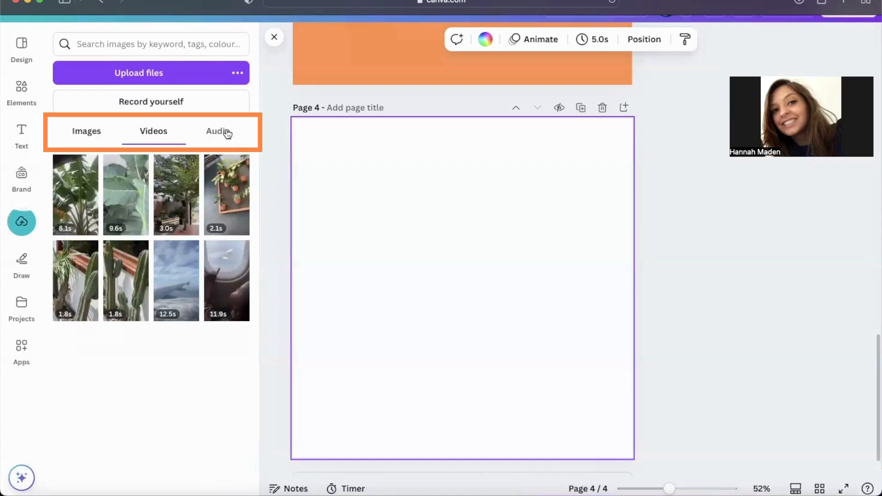
click(87, 133)
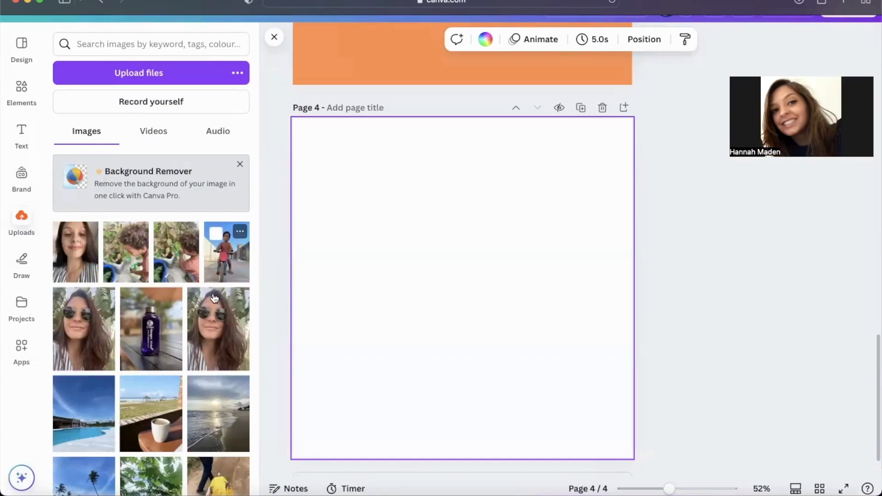
Step: Fill page 4 with the purple bottle photo and shift it up within its 1:1 crop
drag(199, 313, 294, 298)
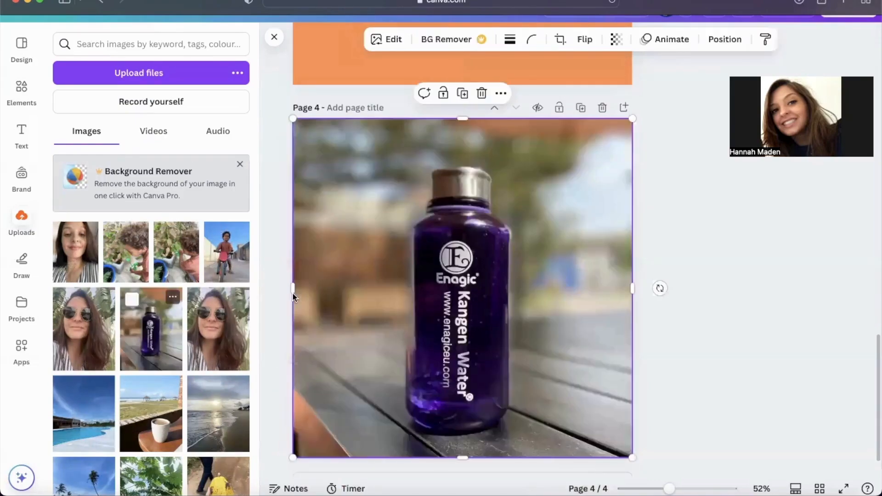
double_click(556, 313)
drag(557, 307, 557, 299)
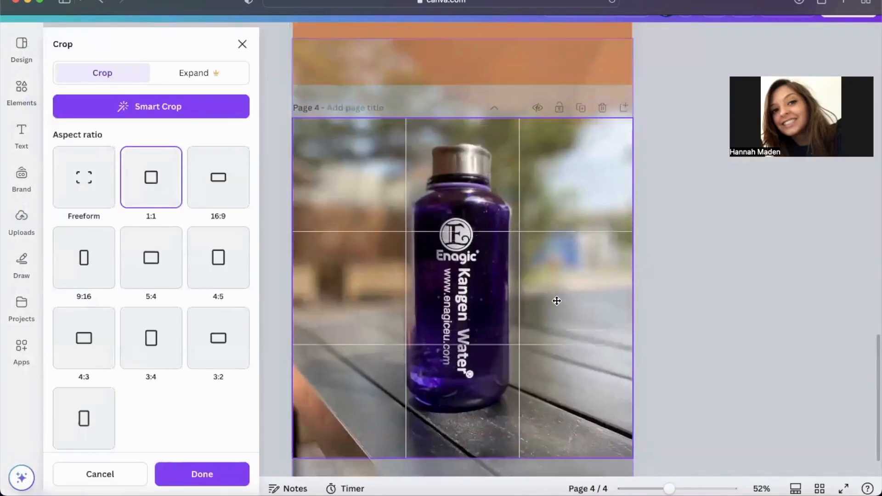
click(669, 299)
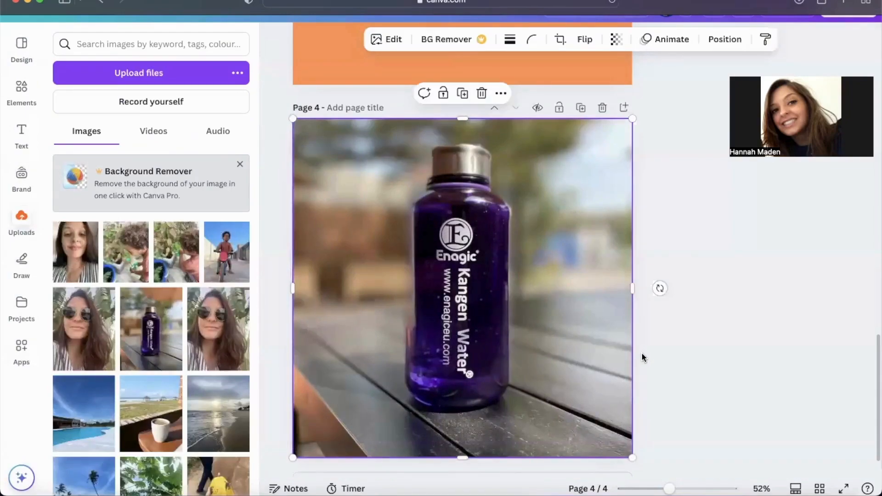
Step: Add the sunglasses portrait to page 4, shrink it and place it to the right of the bottle's base
scroll(643, 357, down, 2)
scroll(494, 455, up, 1)
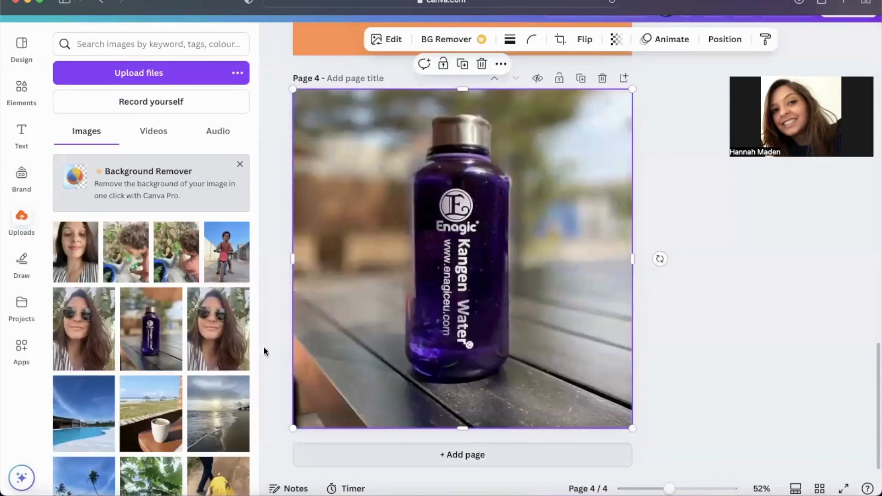
click(214, 347)
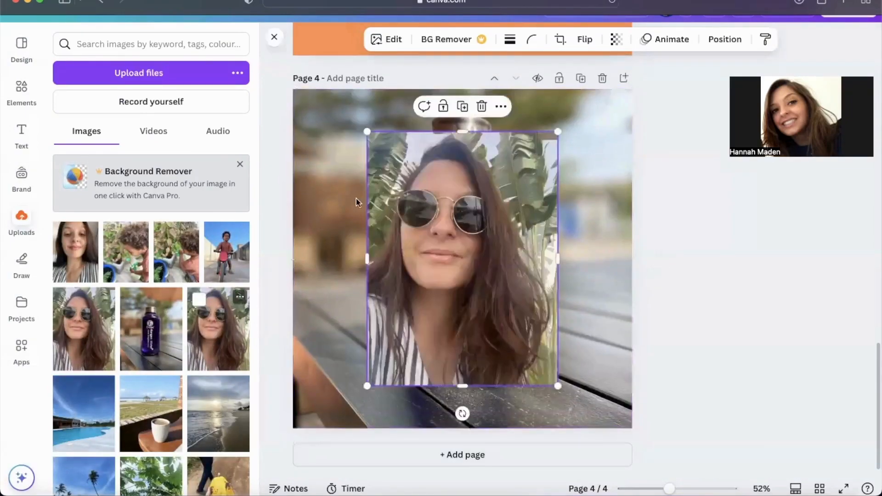
drag(366, 130, 550, 349)
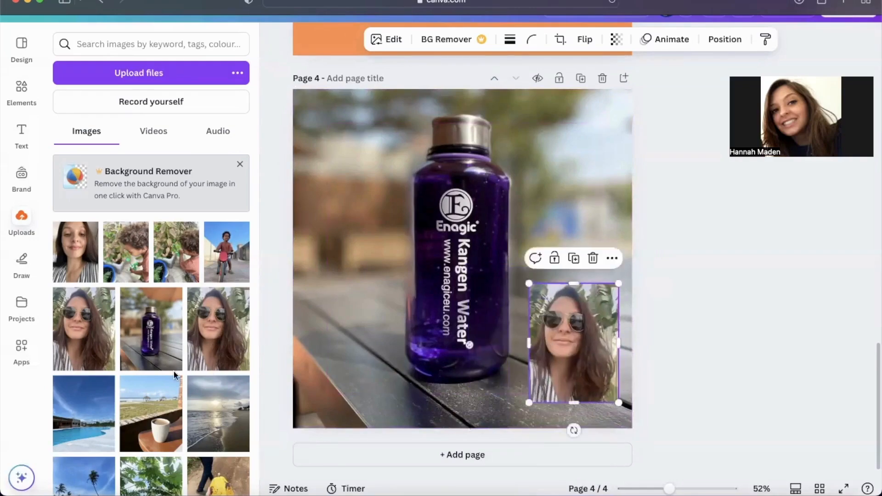
Step: Add the coffee cup photo above the portrait, shrink it and crop it closer around the cup
mouse_move(225, 267)
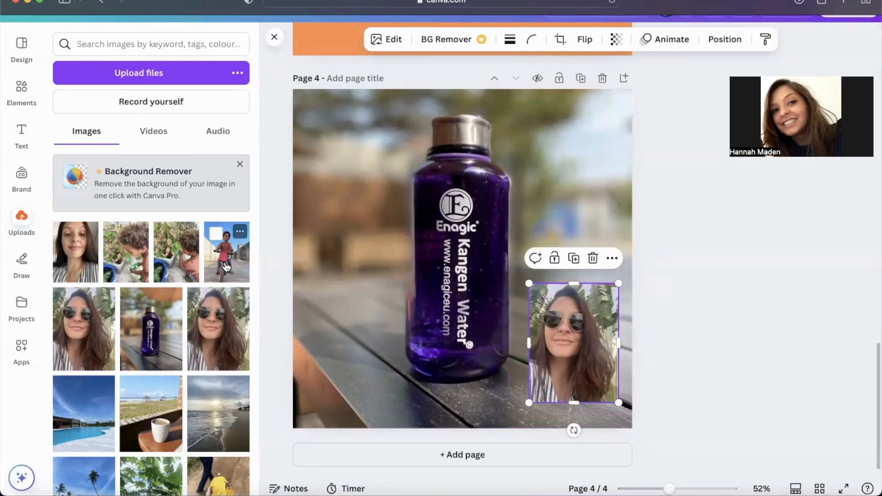
click(165, 408)
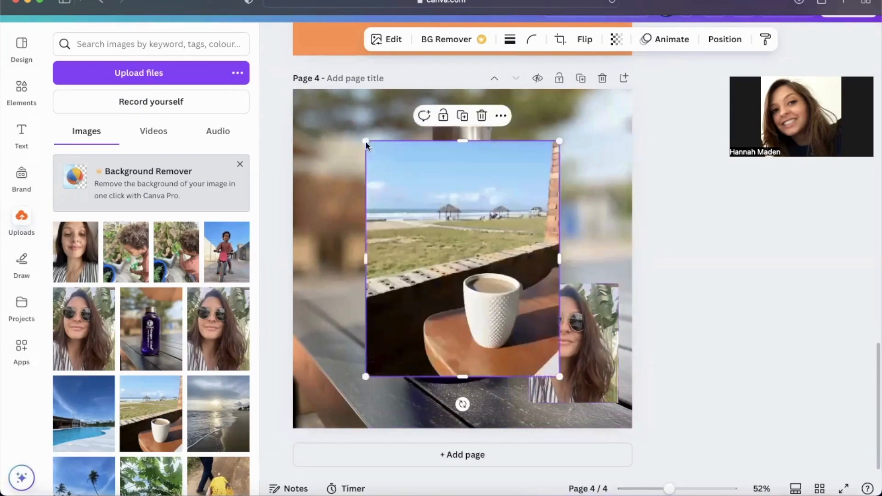
drag(366, 141, 486, 266)
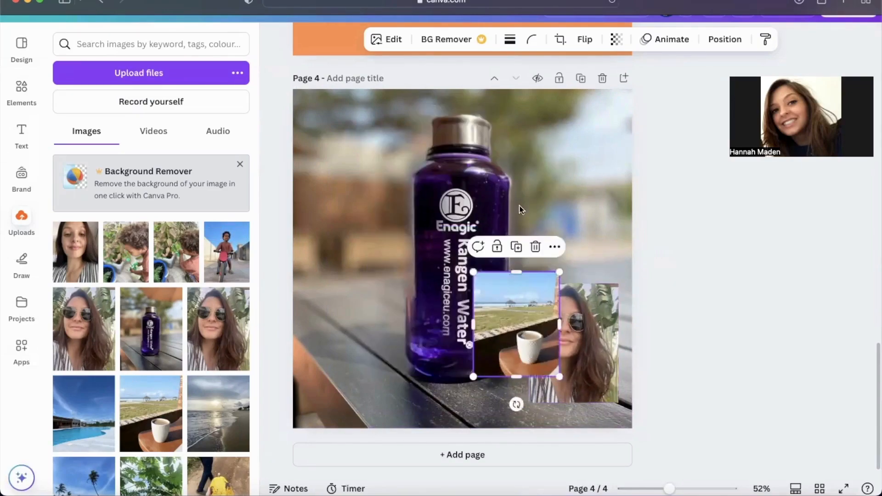
drag(483, 322, 572, 235)
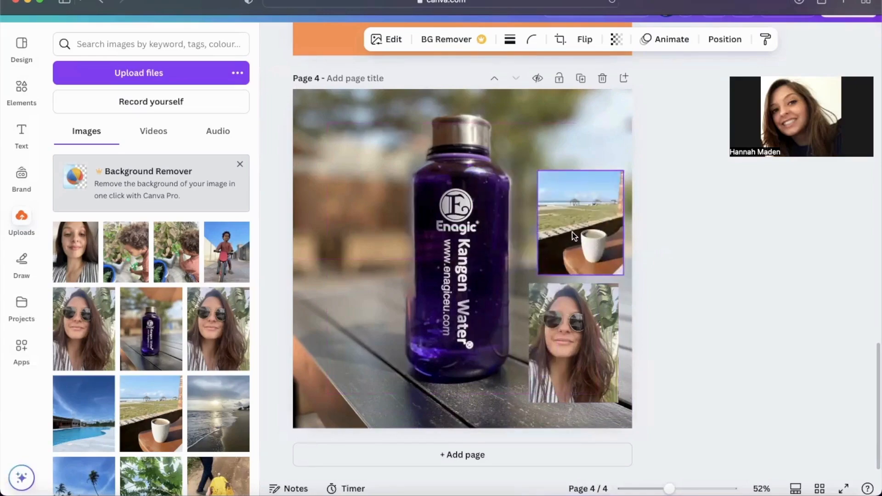
drag(609, 184, 576, 205)
drag(533, 241, 547, 242)
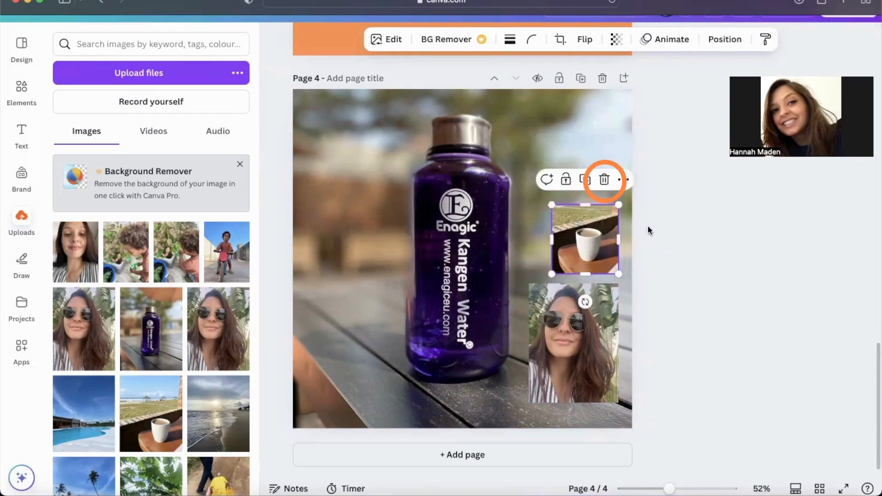
Step: Delete the coffee cup photo and the sunglasses portrait from page 4
click(605, 180)
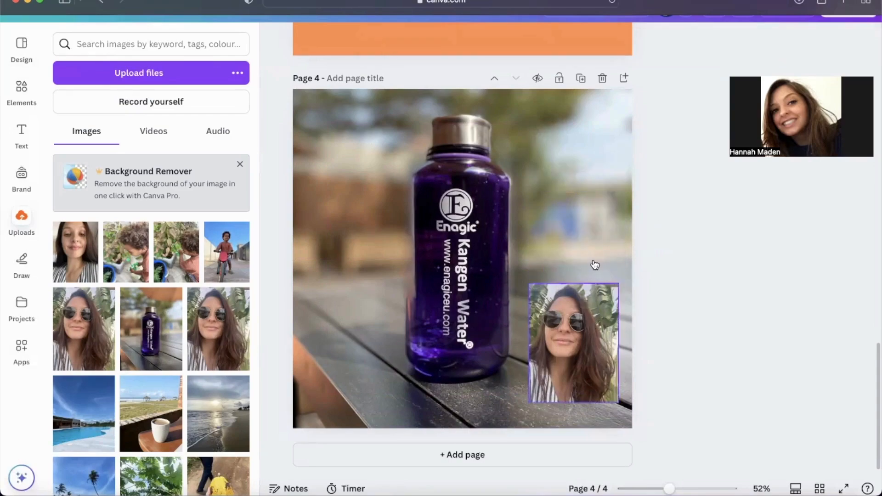
key(Delete)
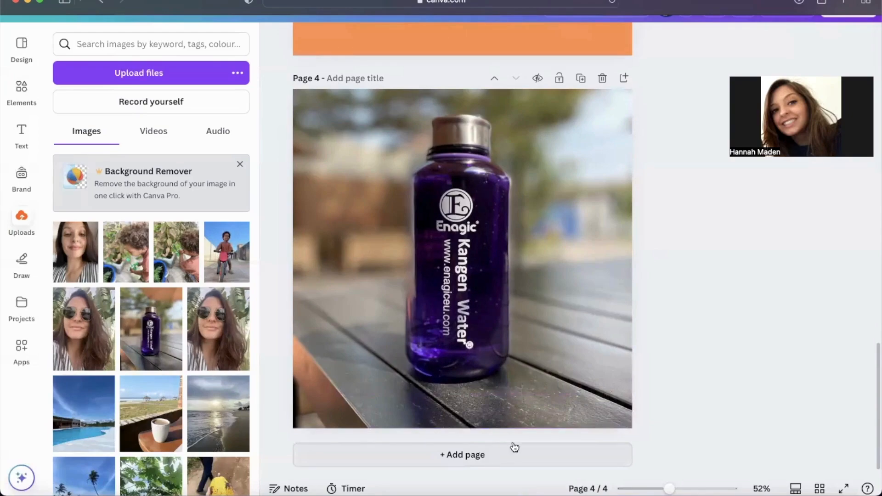
Step: Add a blank page after page 4 and place a circular frame from the elements library in its upper-left area
click(625, 80)
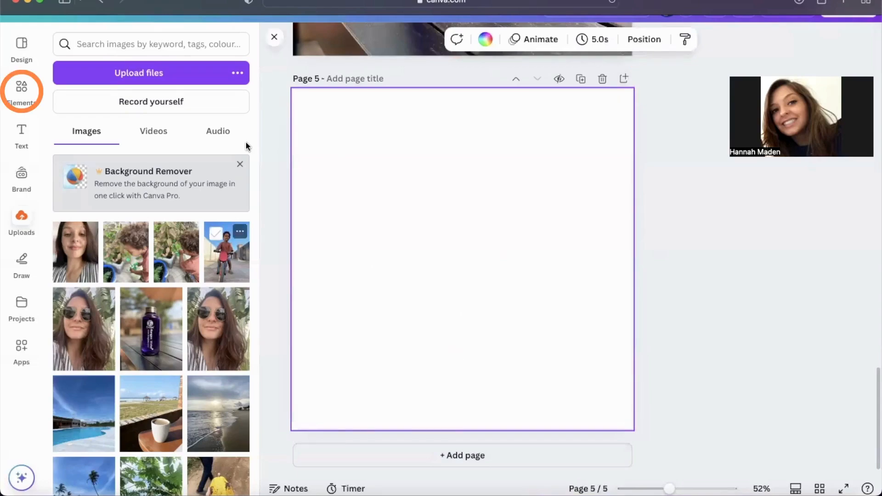
click(23, 102)
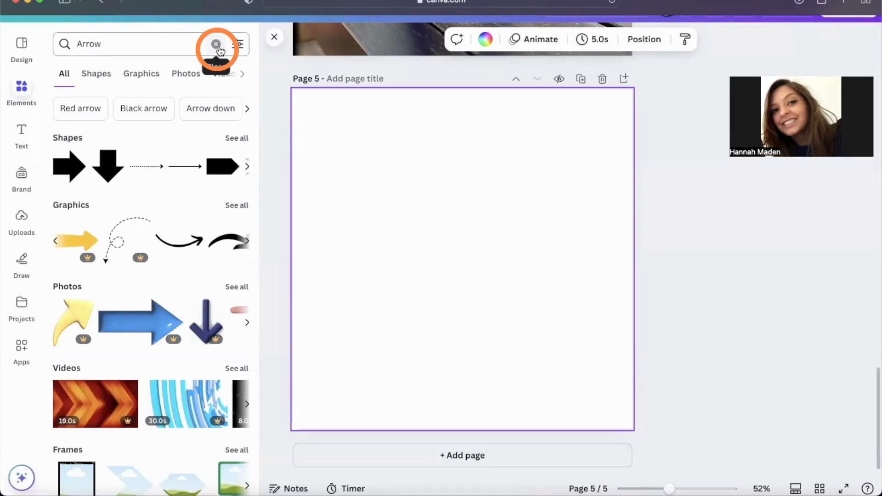
click(217, 46)
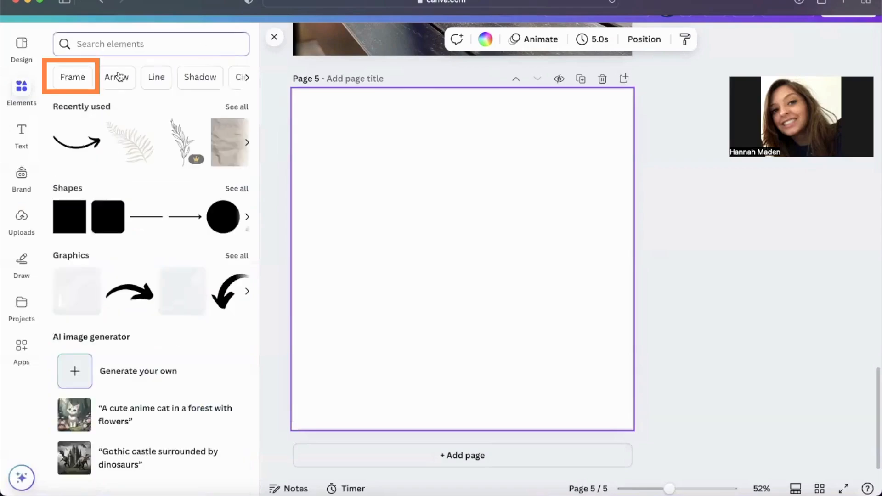
click(76, 83)
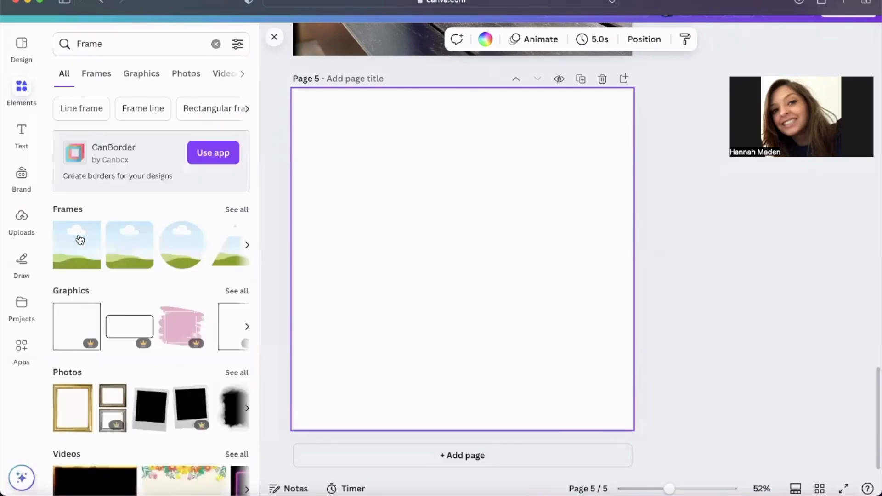
click(183, 255)
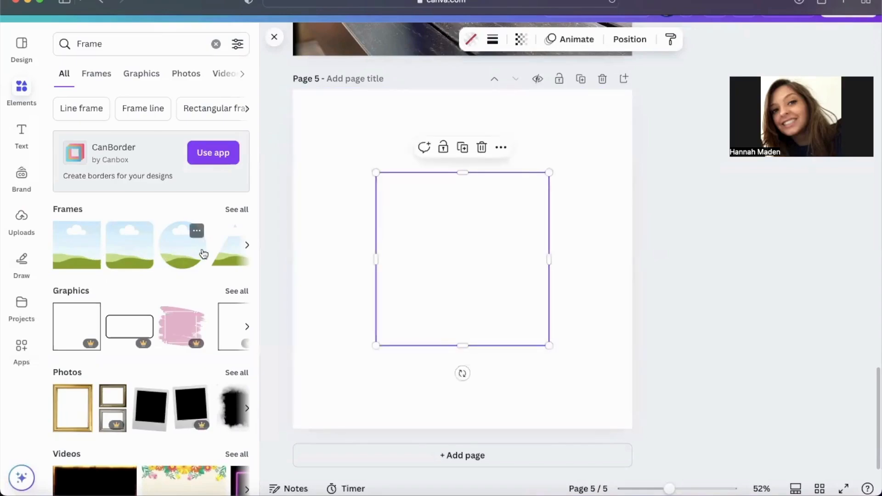
drag(204, 254, 412, 254)
Step: Browse all available frames and add the phone-shaped frame to the lower right of the circular frame
click(236, 212)
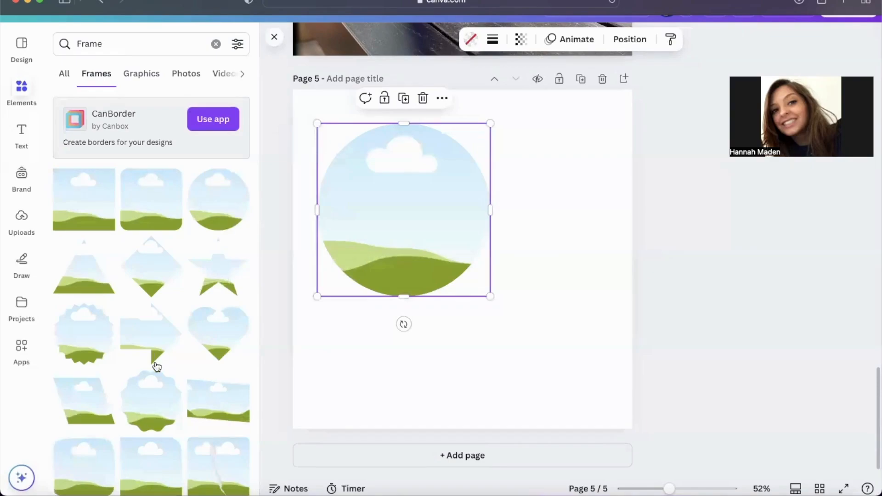
scroll(157, 366, down, 1)
scroll(157, 366, down, 5)
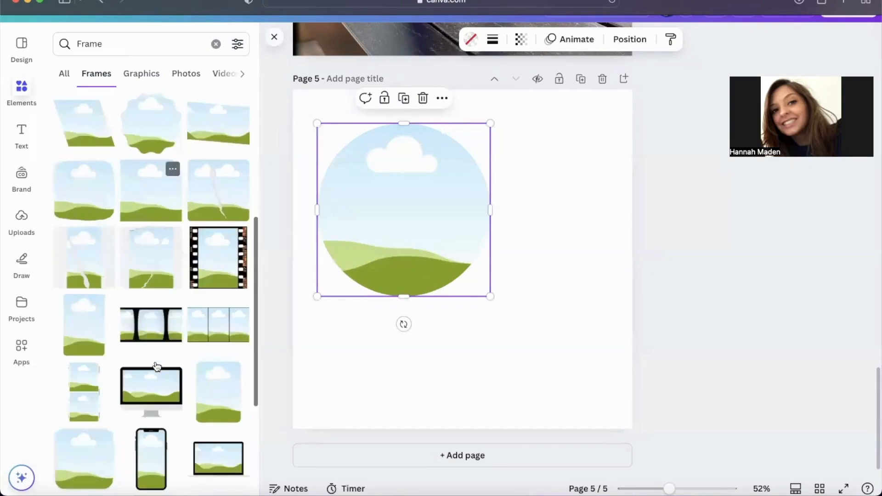
scroll(157, 366, down, 3)
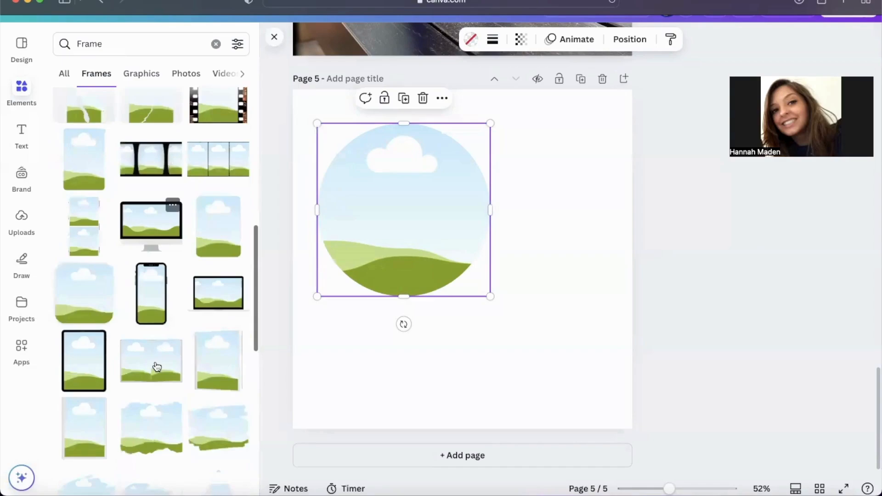
click(151, 304)
drag(454, 245, 526, 288)
Step: Place the uploaded photo of the child on a red bike in the circular frame on page 5
click(420, 224)
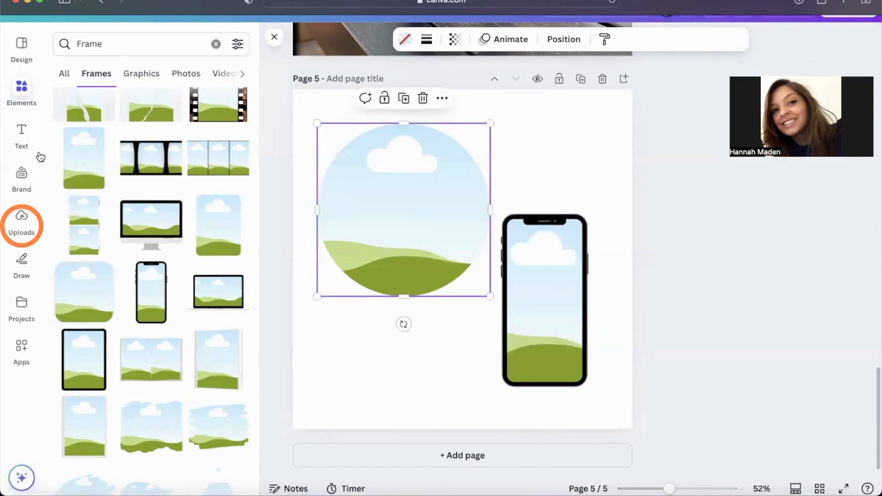
click(20, 229)
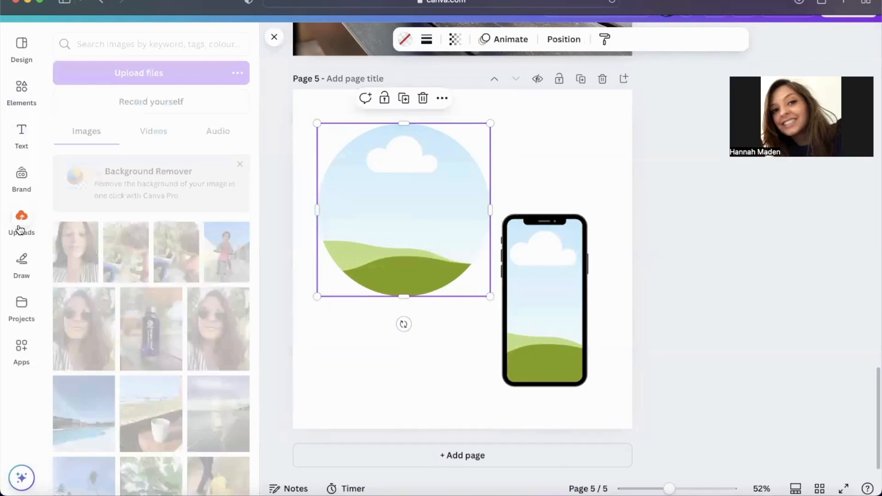
scroll(161, 377, down, 3)
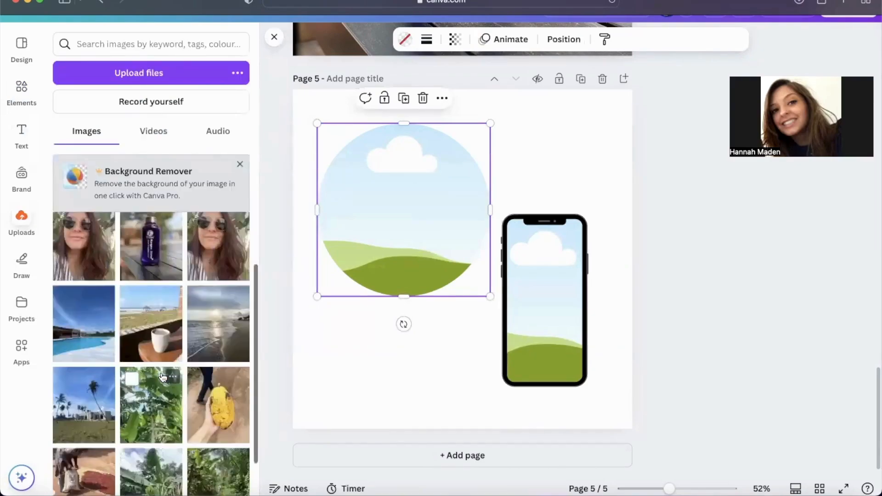
scroll(163, 377, up, 2)
scroll(163, 377, up, 1)
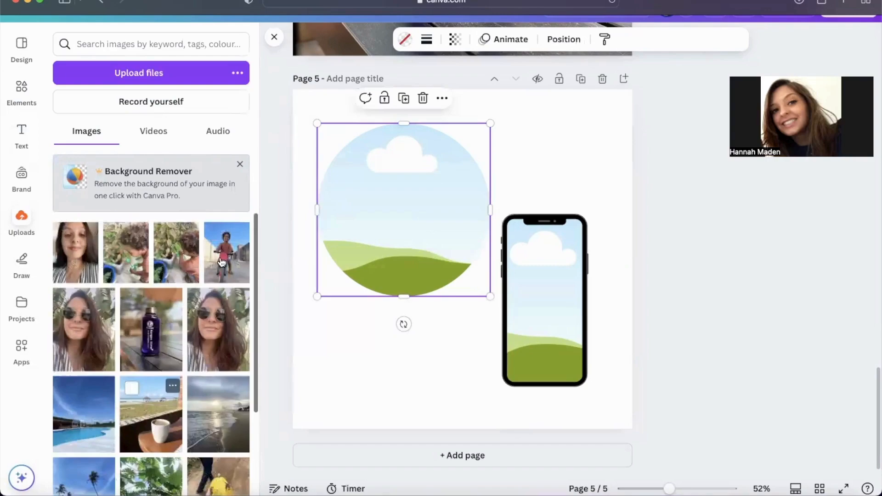
drag(316, 241, 328, 241)
Step: Fill the phone frame with the uploaded red notebook and coffee cup photo and move the frame to overlap the circle's lower-right edge
scroll(220, 378, down, 5)
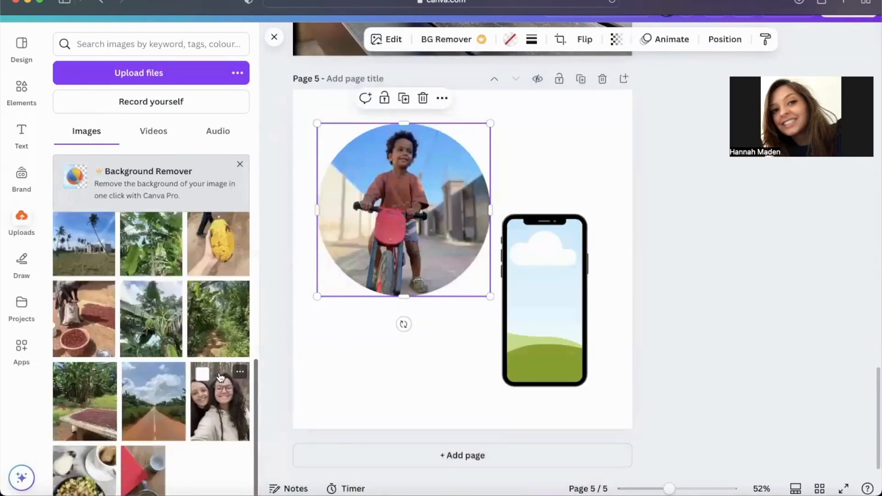
drag(141, 459, 512, 314)
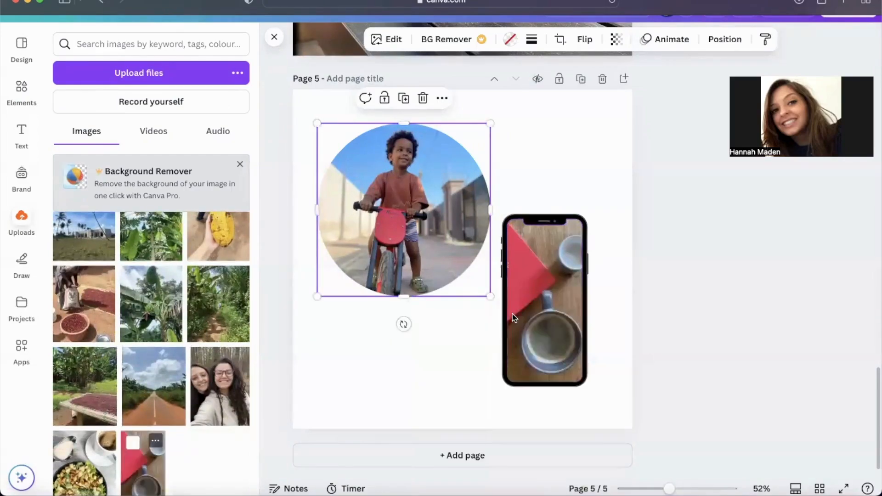
click(616, 287)
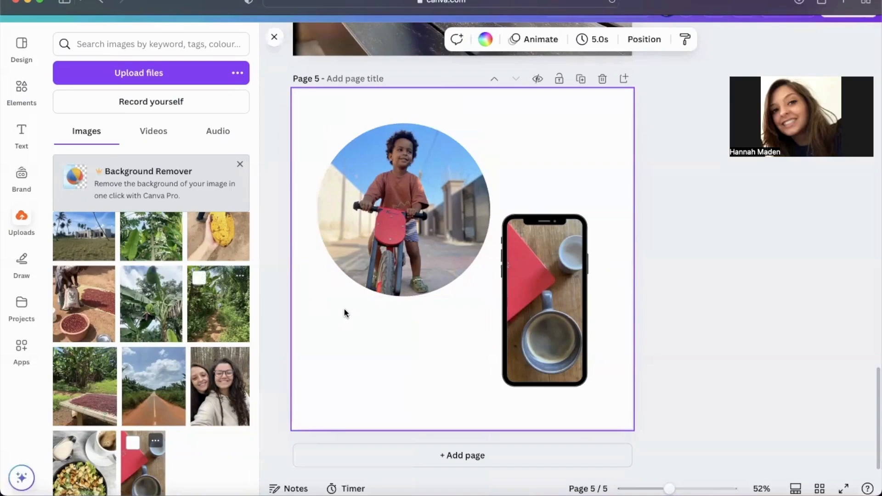
click(513, 269)
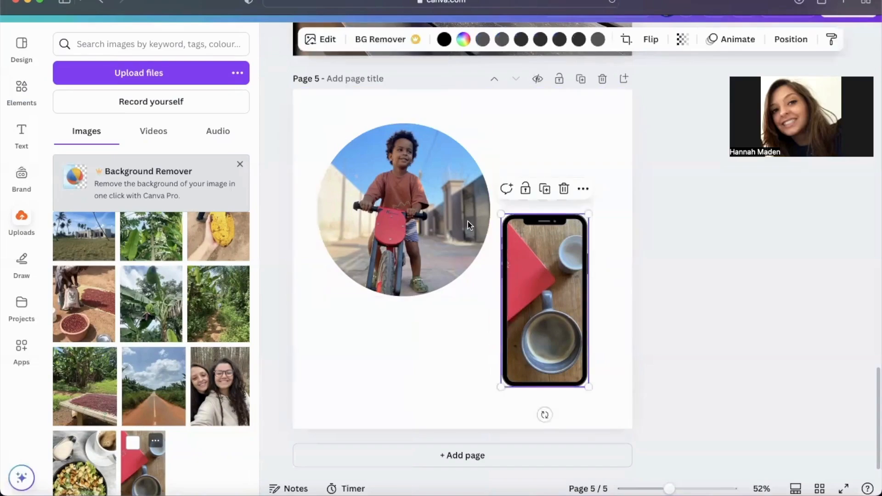
drag(512, 269, 494, 276)
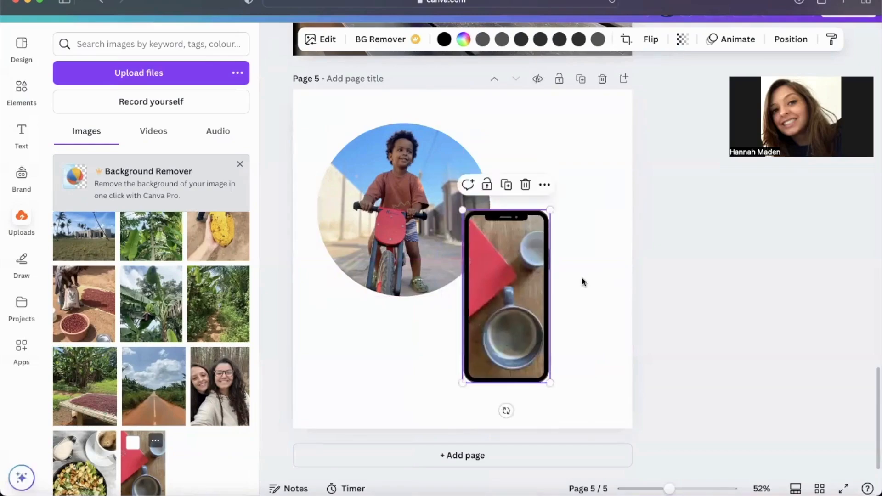
Step: Delete the bike photo and its circular frame from page 5
click(413, 253)
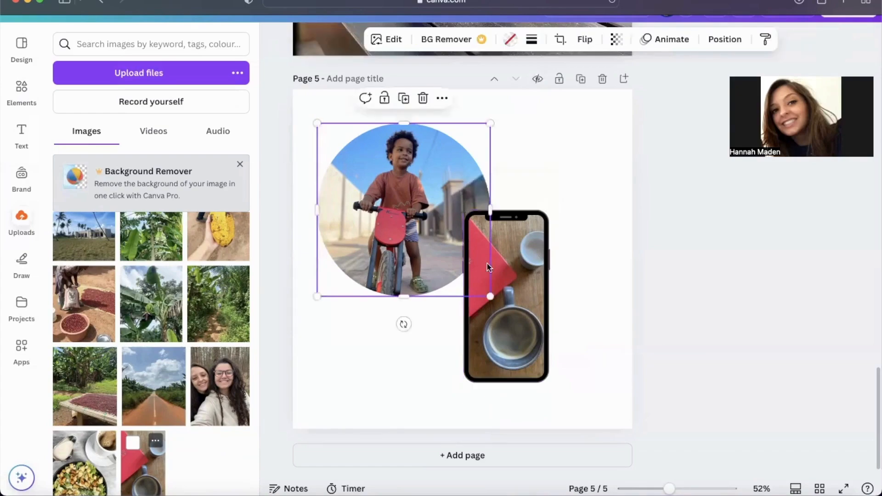
key(Delete)
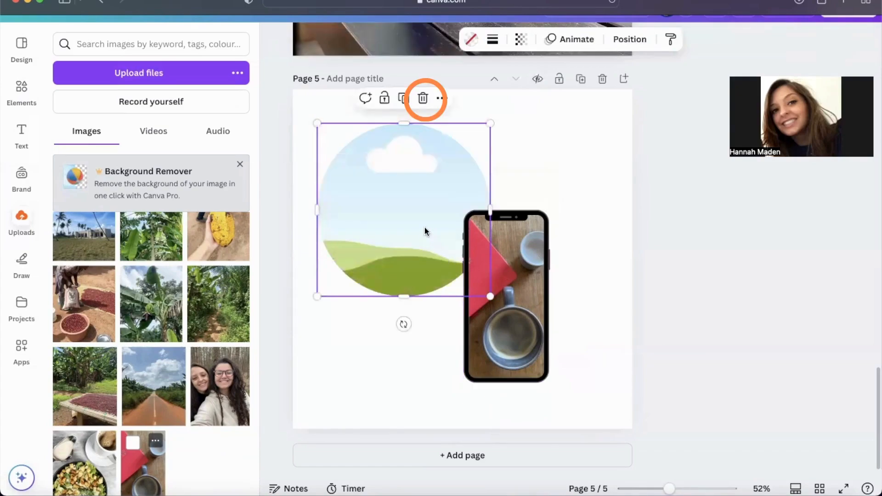
click(423, 97)
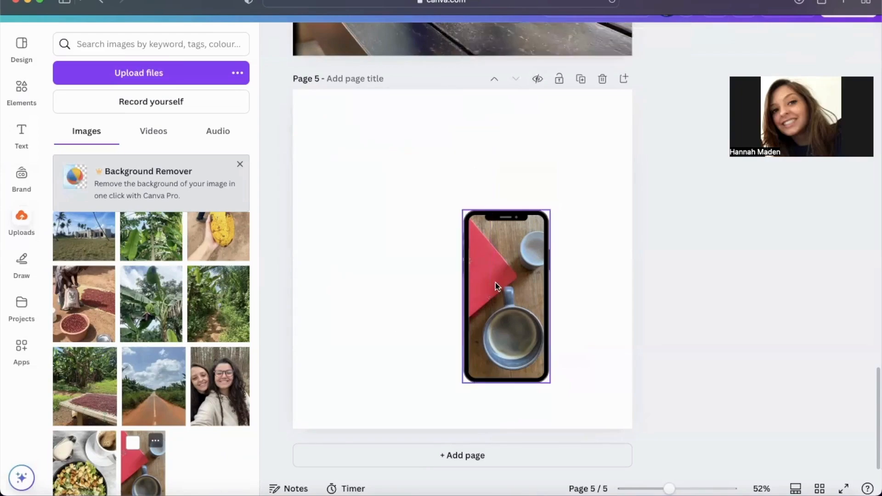
Step: Enlarge the phone frame in the upper-left area of the page and shift the photo to the right inside it
drag(495, 282, 350, 196)
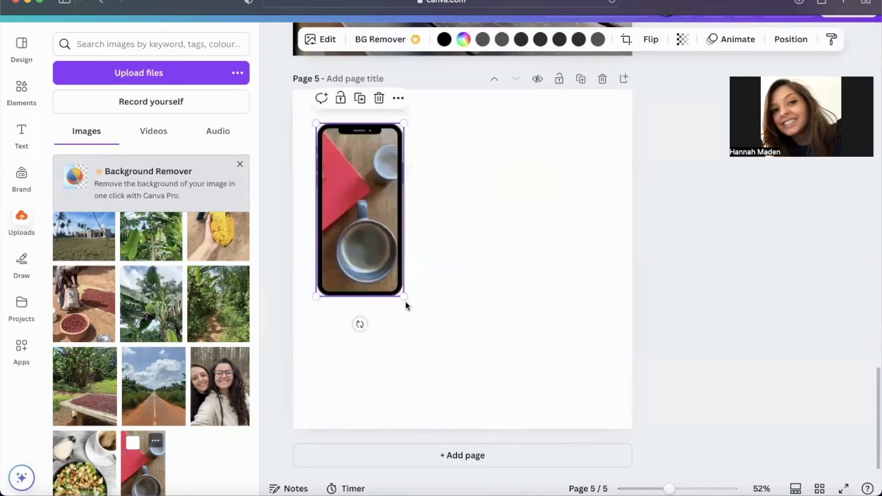
drag(404, 296, 471, 386)
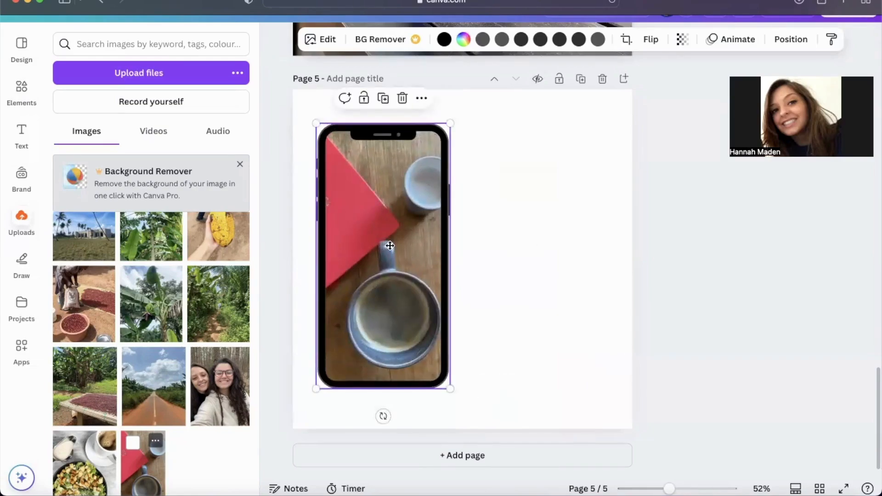
double_click(403, 245)
click(521, 336)
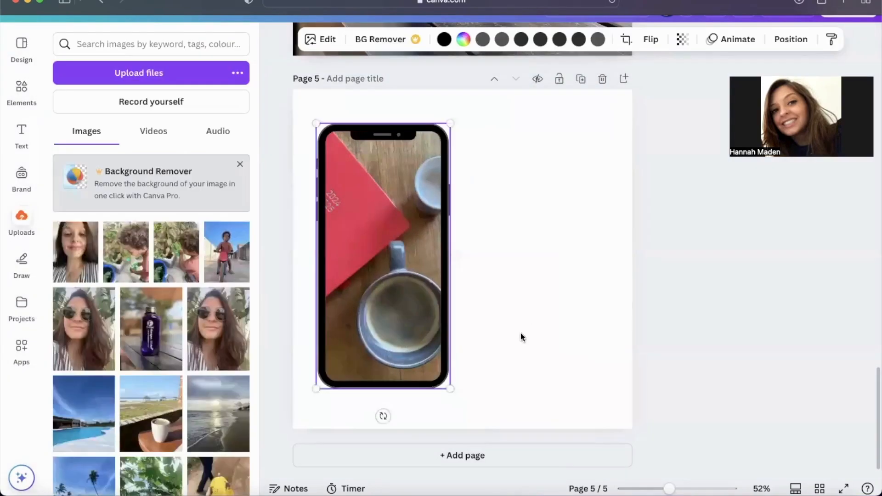
Step: Set the page 5 background to the red taken from the notebook photo's colours
click(506, 187)
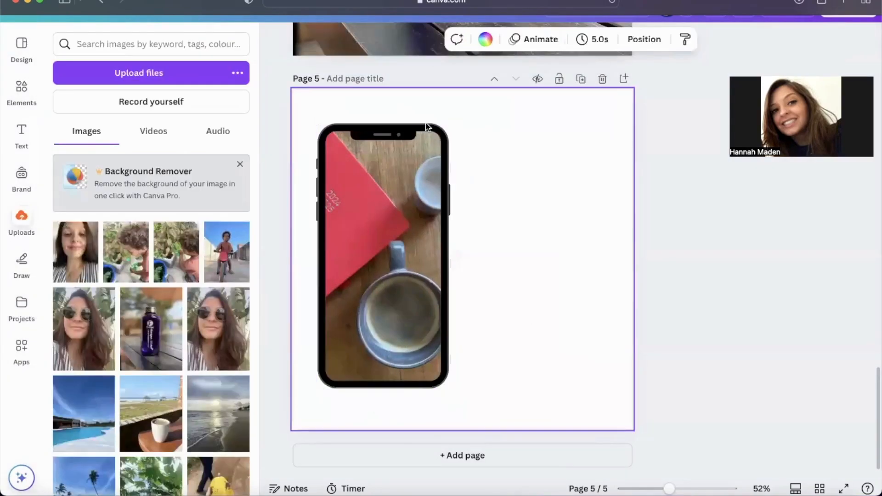
click(489, 39)
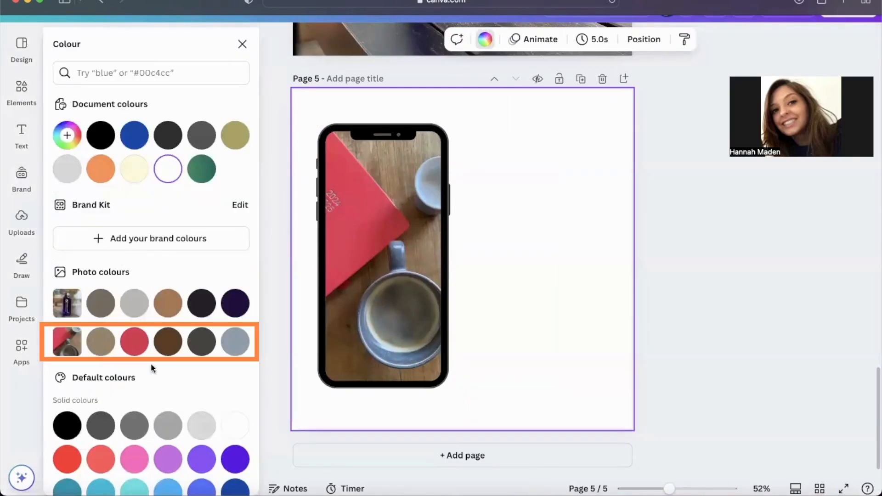
click(135, 343)
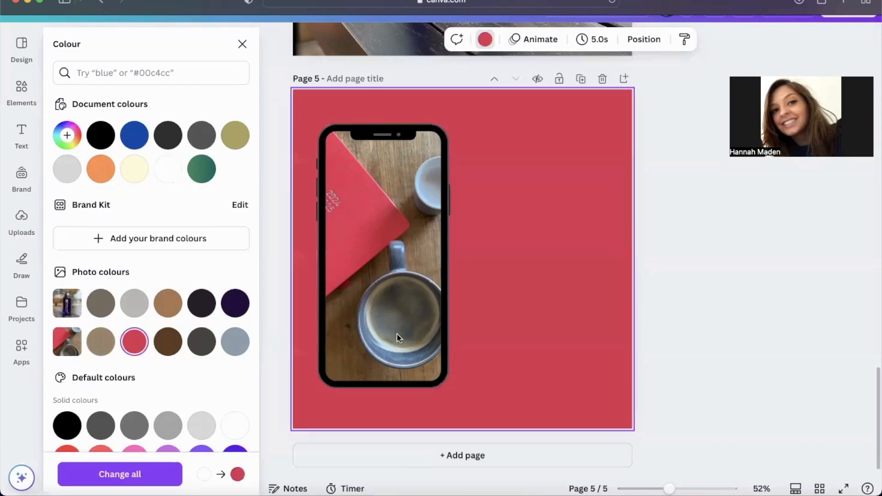
click(490, 312)
click(399, 131)
click(305, 155)
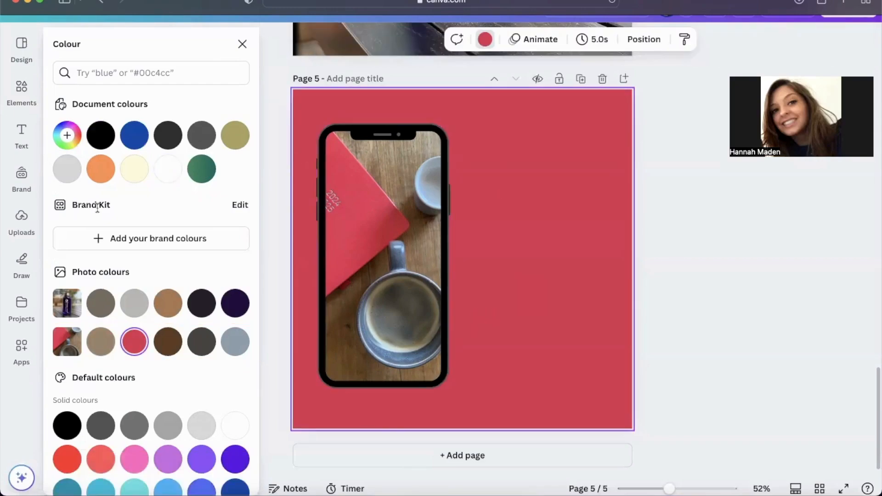
Step: Add the recently used "Wild SALE UP TO 50% OFF!" font combination to page 5
click(27, 137)
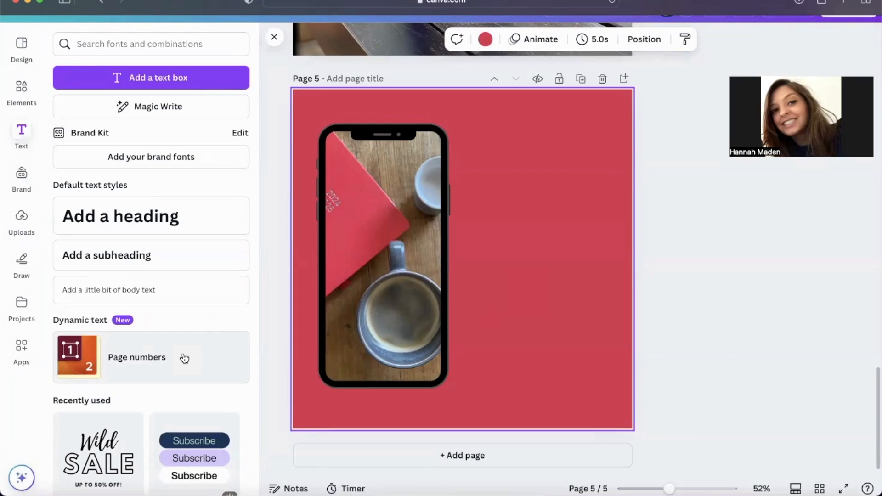
scroll(184, 358, down, 5)
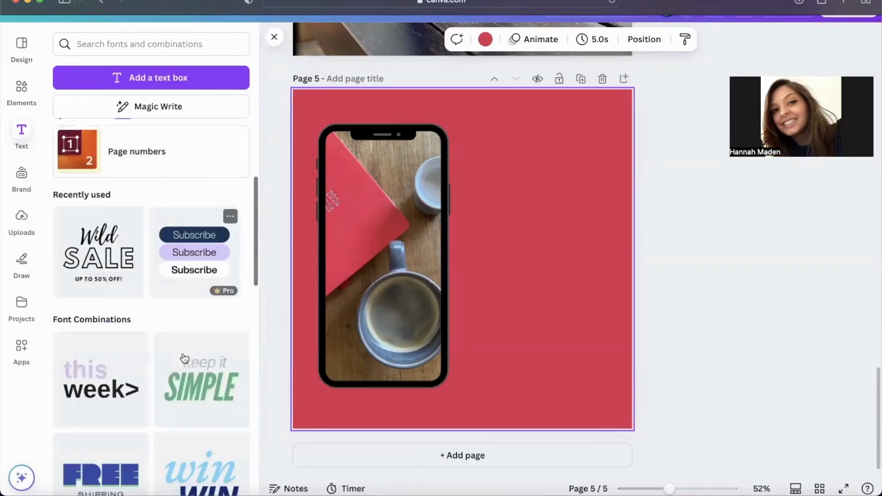
scroll(184, 358, down, 1)
scroll(184, 358, up, 4)
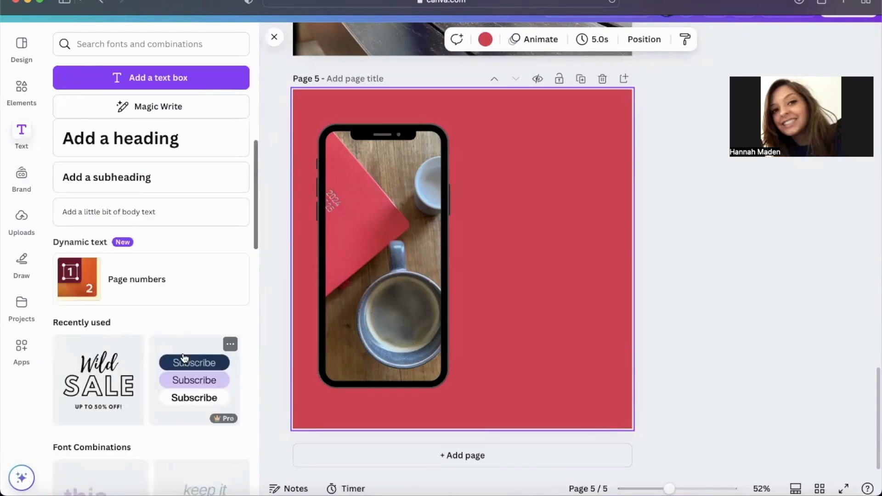
scroll(184, 358, down, 4)
click(100, 238)
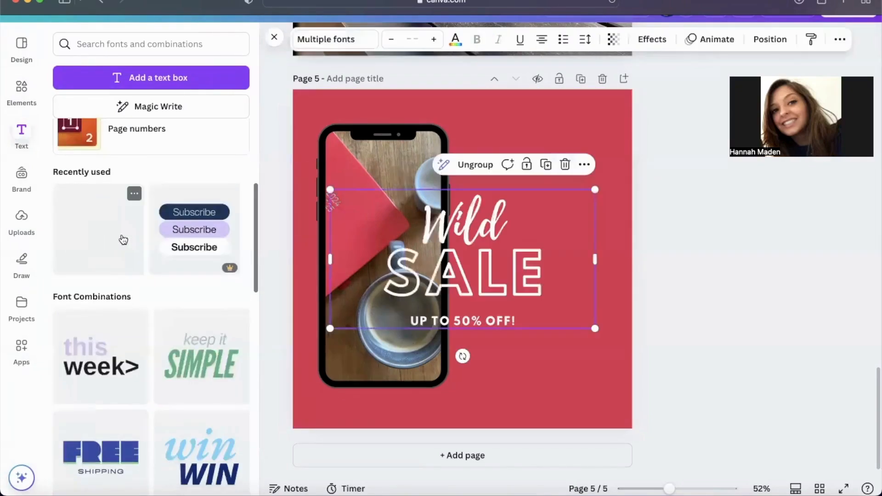
Step: Shrink the "Wild SALE" text group to fit to the right of the phone and ungroup it
drag(330, 329, 410, 290)
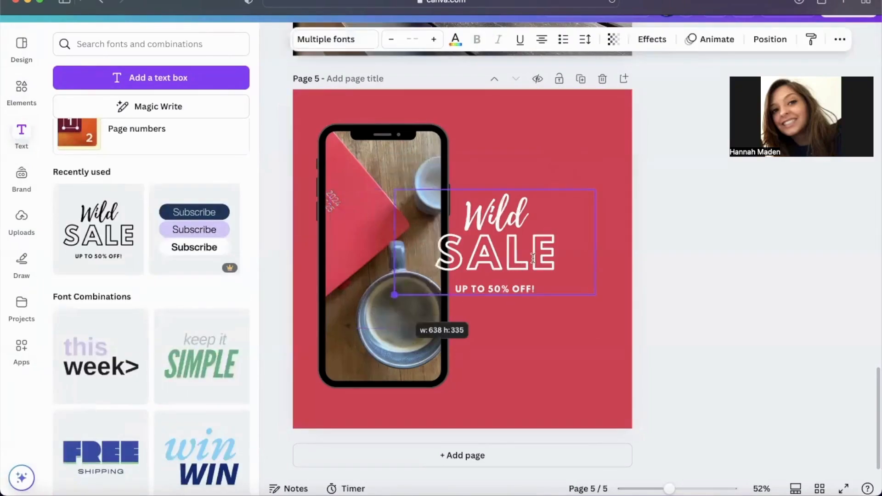
drag(529, 253, 560, 263)
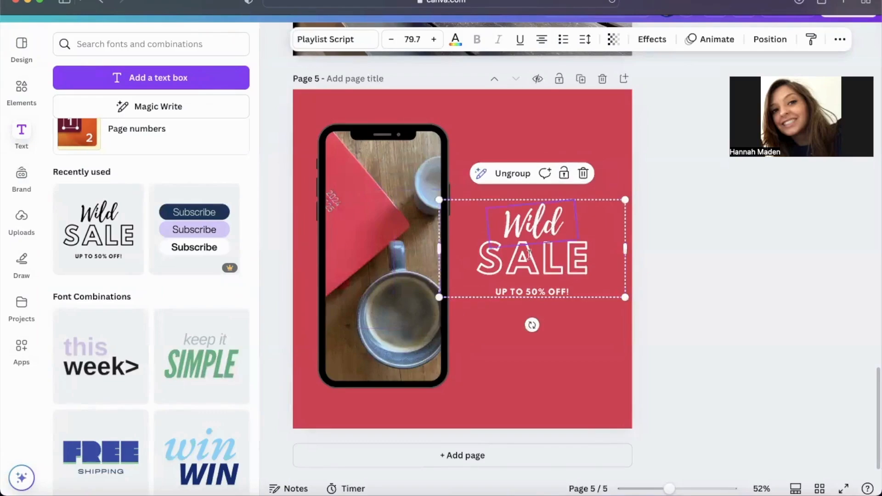
click(511, 174)
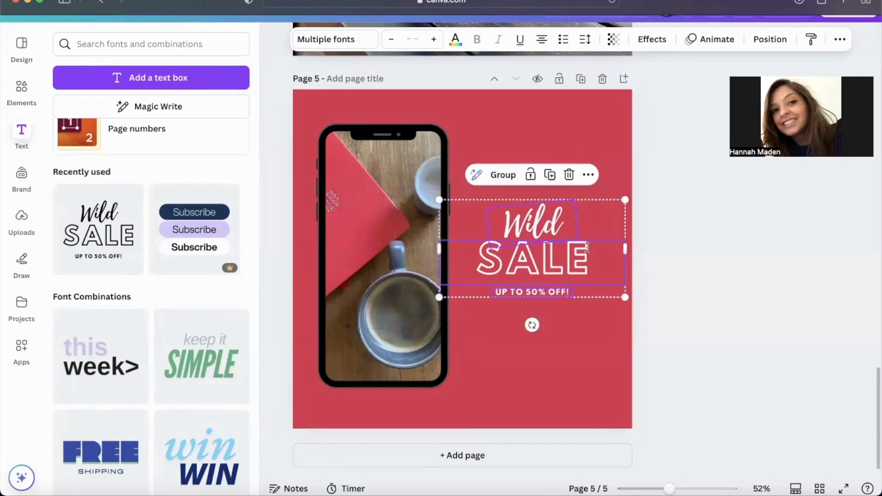
Step: Replace "Wild" with "Follow me" on a single line and move it up above "SALE"
click(545, 222)
double_click(545, 222)
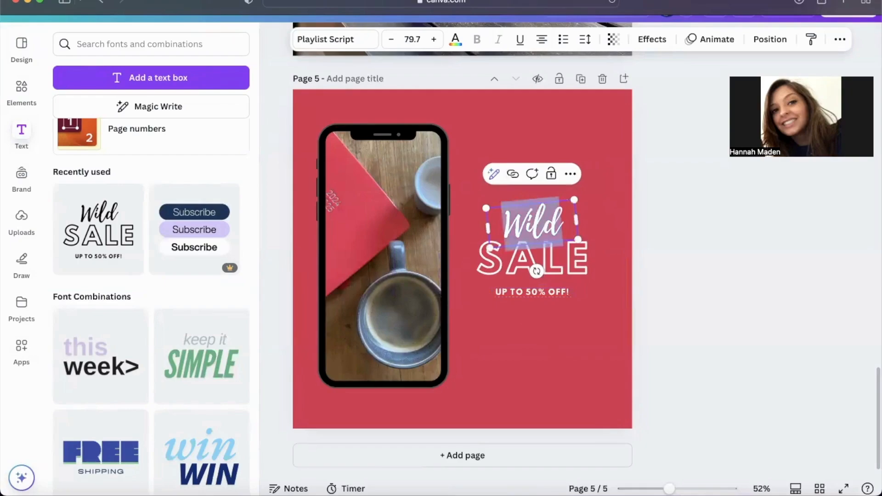
text(Follow)
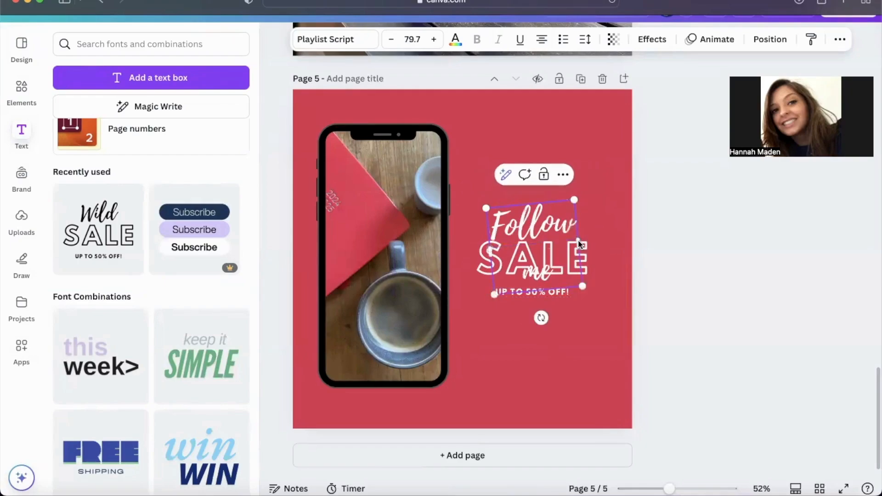
text( me)
drag(577, 223, 638, 238)
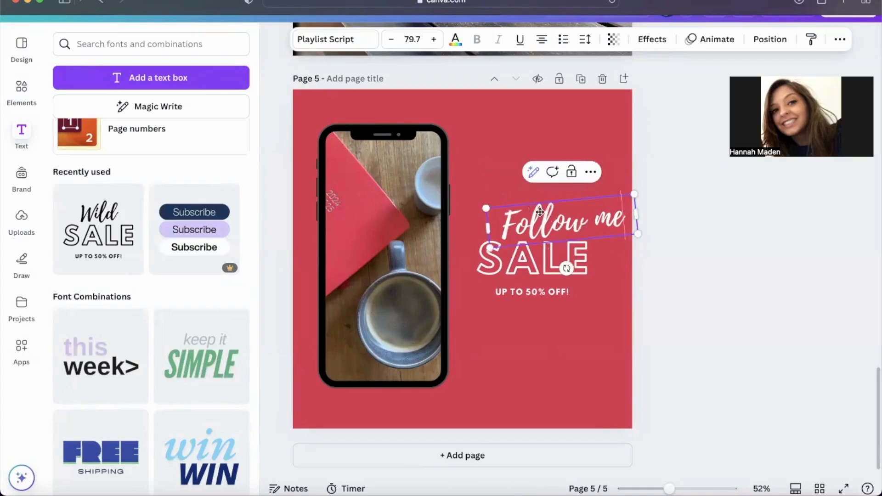
drag(562, 243, 532, 211)
Step: Replace "SALE" with "FOR TIPS" and widen its text box to keep it on one line
click(554, 262)
double_click(553, 263)
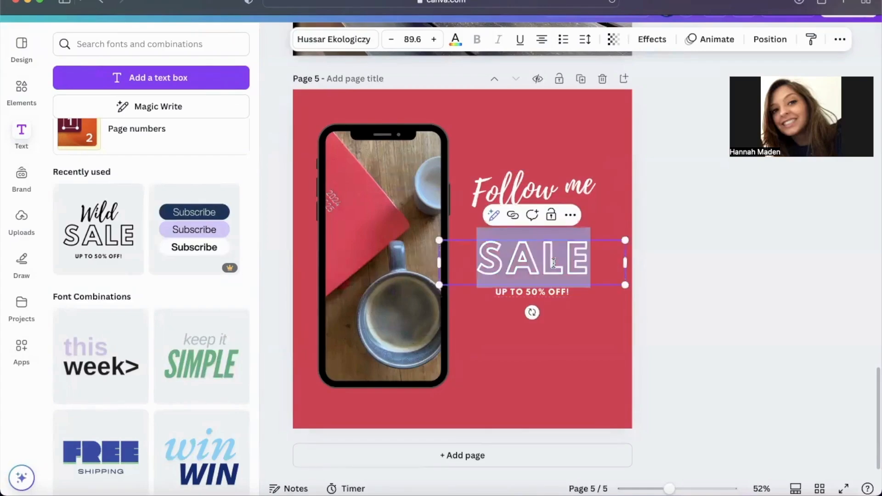
text(FOR T)
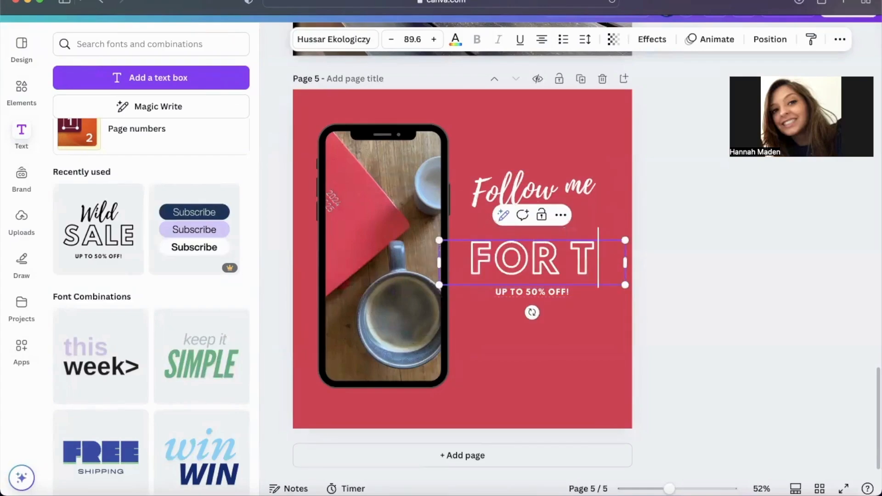
text(IPS)
drag(626, 263, 655, 263)
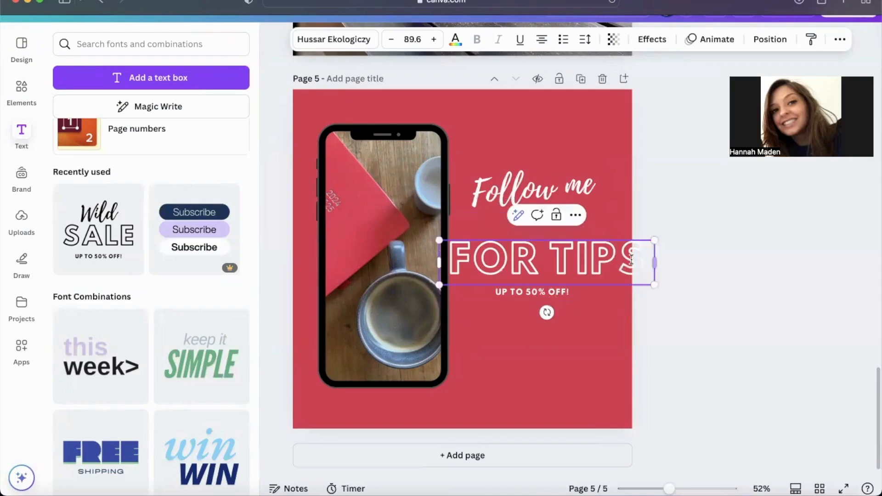
Step: Reduce the "FOR TIPS" font size to 67.6 and move the text up directly below "Follow me"
key(super+a)
click(391, 40)
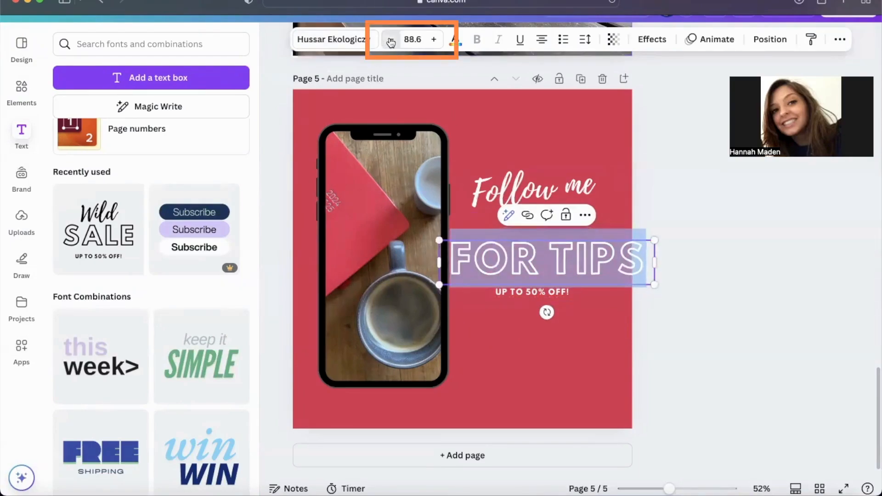
click(391, 40)
click(390, 39)
click(391, 39)
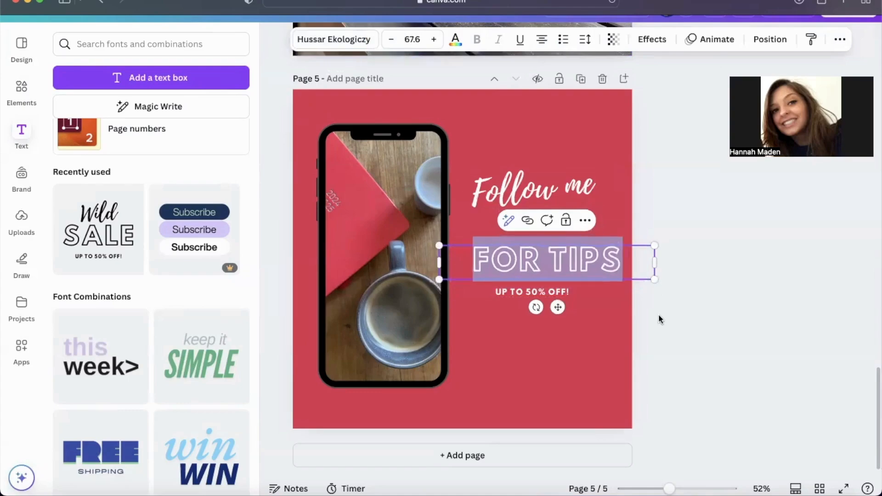
key(Escape)
drag(592, 247, 576, 236)
Step: Move "UP TO 50% OFF!" up below "FOR TIPS", replace it with "WORKING FROM HOME" and widen its box to fit one line
click(565, 291)
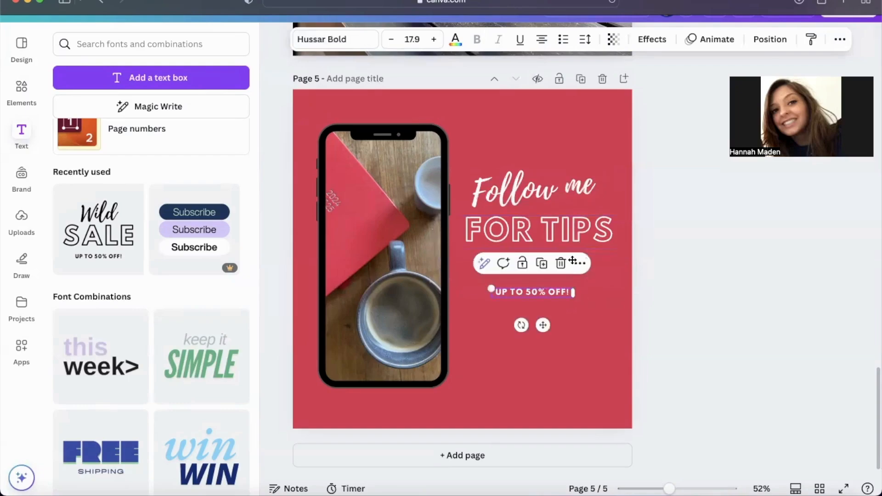
drag(559, 292, 566, 263)
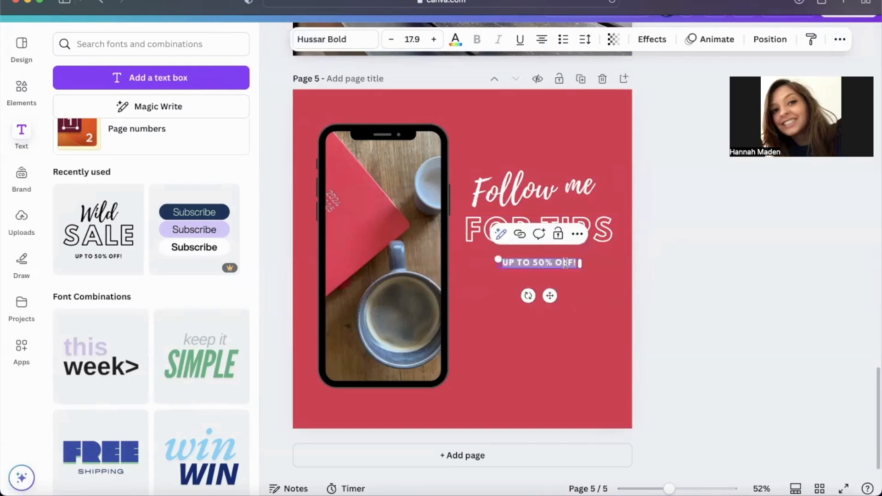
text(WORK)
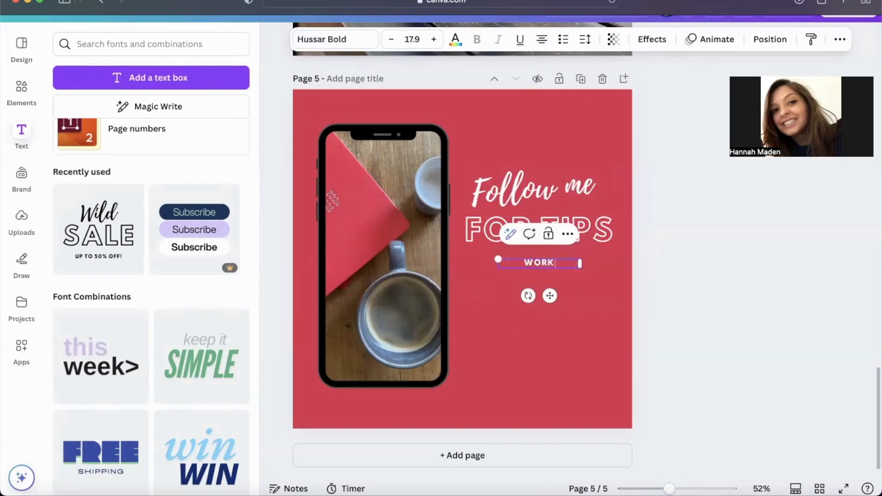
text(ING FROM HOME)
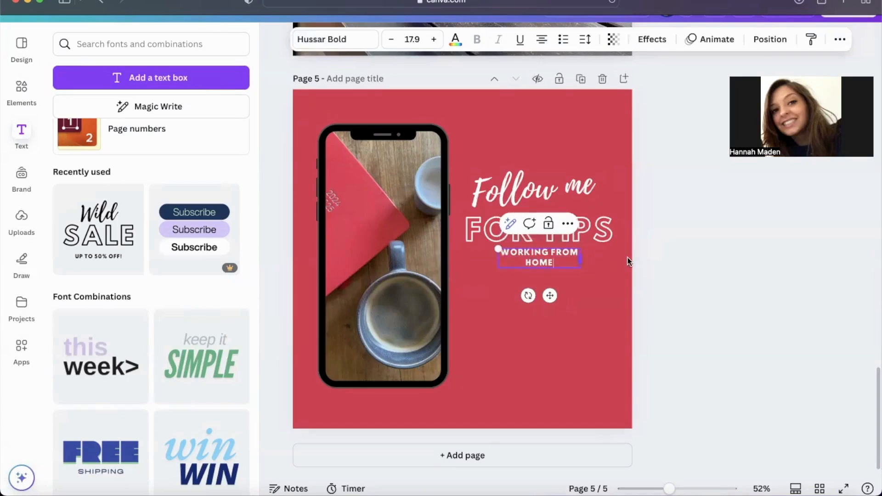
drag(627, 257, 628, 257)
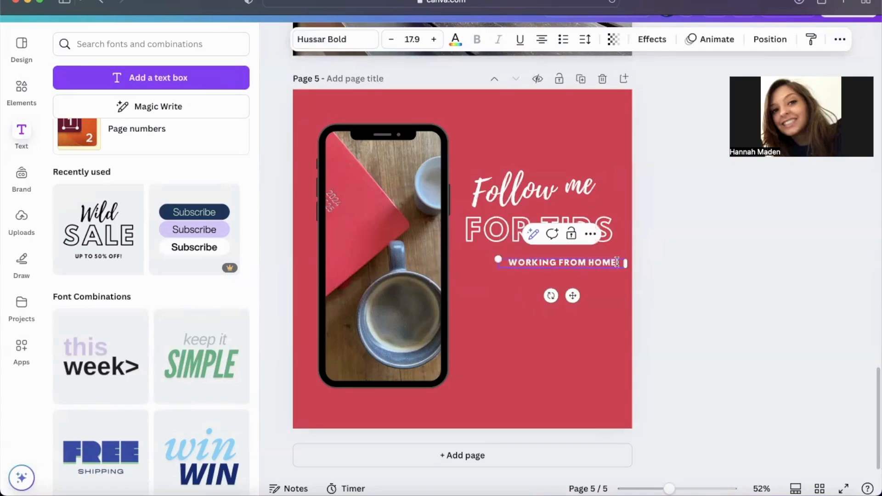
Step: Add the lines "ONLINE BUSINESS" and "MAKE MONEY ONLINE" beneath "WORKING FROM HOME" in the same text box
key(Return)
text(ONLIN)
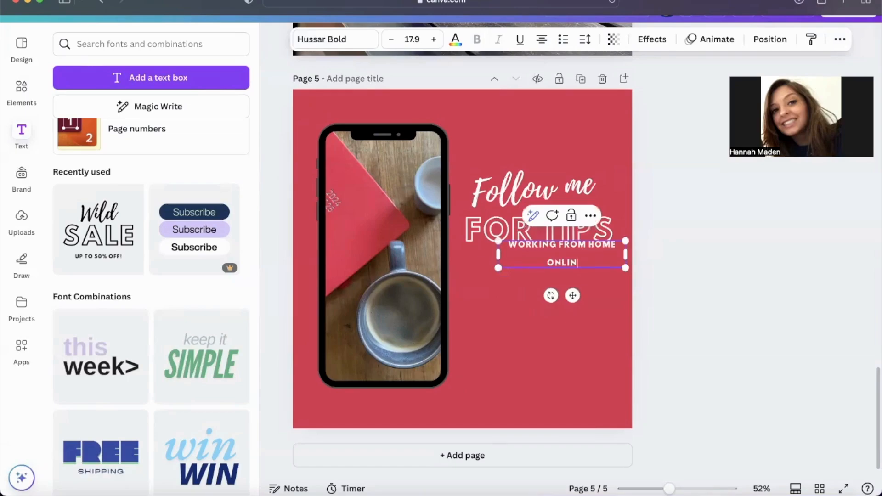
text(E BUSINESS)
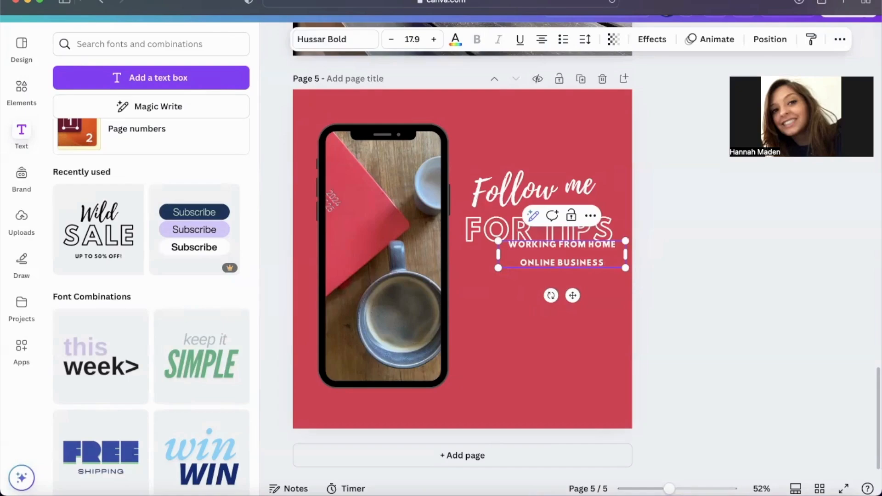
key(Return)
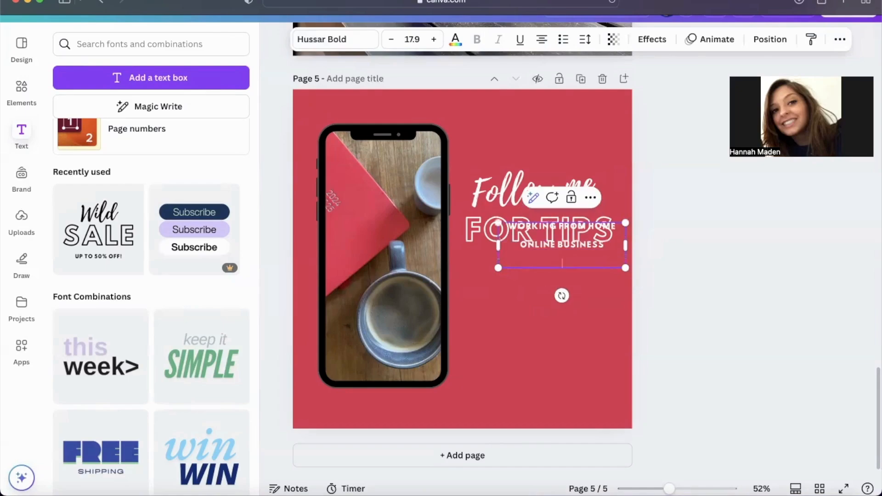
text(MAKE MONEY O)
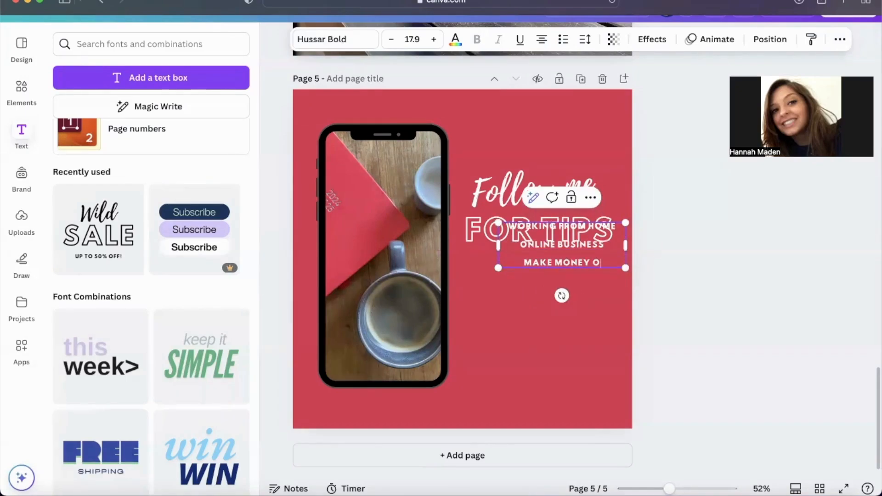
text(NLINE)
click(583, 276)
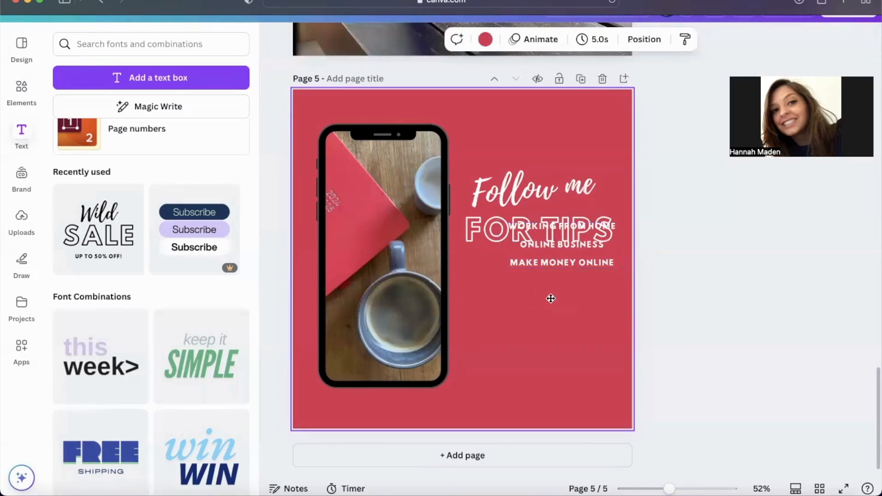
Step: Move the three-line text below "FOR TIPS", then shift all the text down together to centre it beside the phone
drag(549, 259, 546, 299)
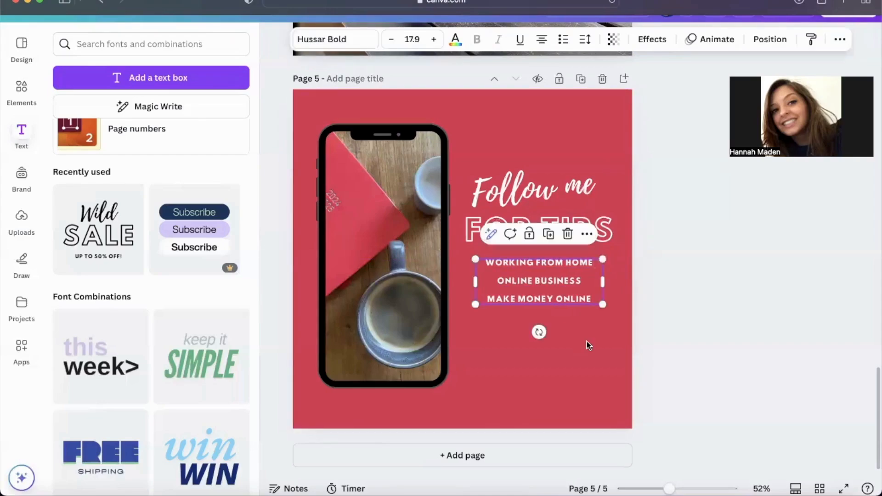
click(586, 341)
drag(587, 341, 526, 215)
click(685, 300)
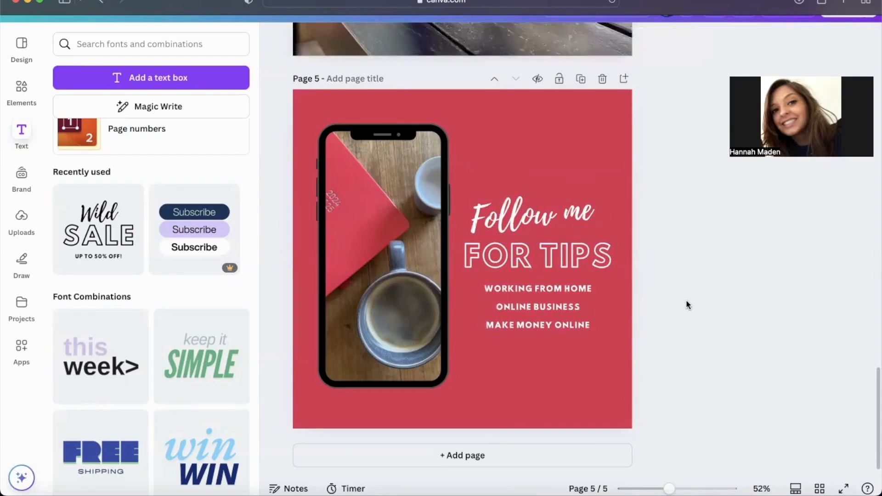
Step: Add a new page after page 5 and set its background colour to white
click(624, 79)
click(486, 40)
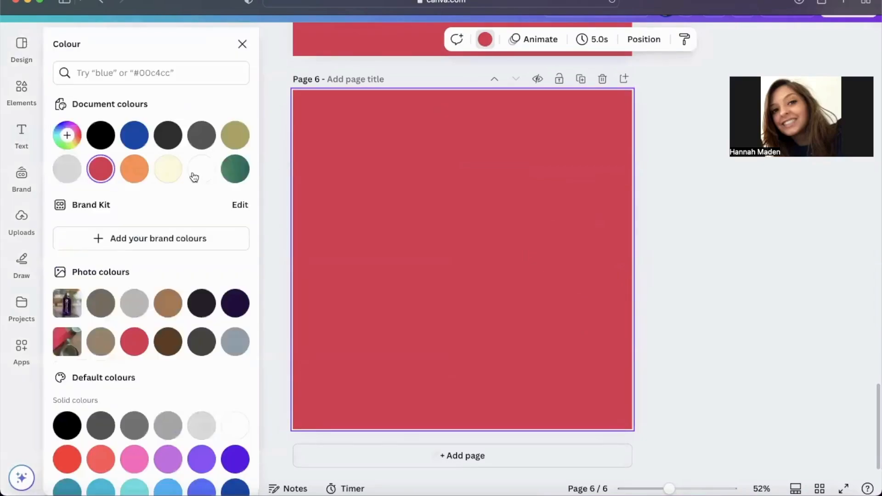
click(199, 169)
click(273, 150)
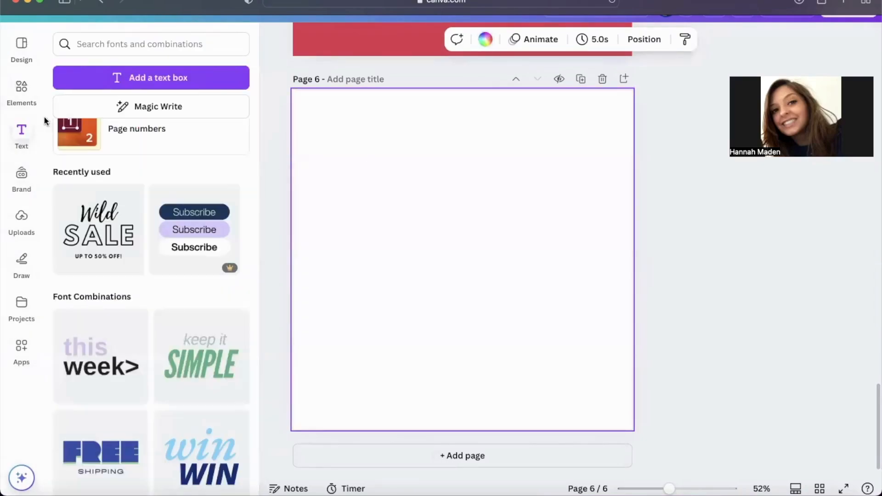
Step: Place three circle frames on page 6, at the upper right, lower right and left, and shrink the left one
click(21, 90)
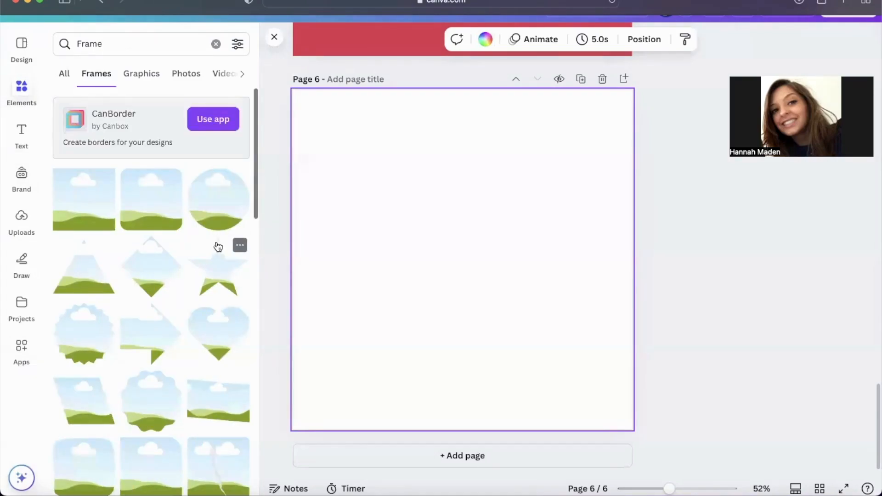
click(203, 215)
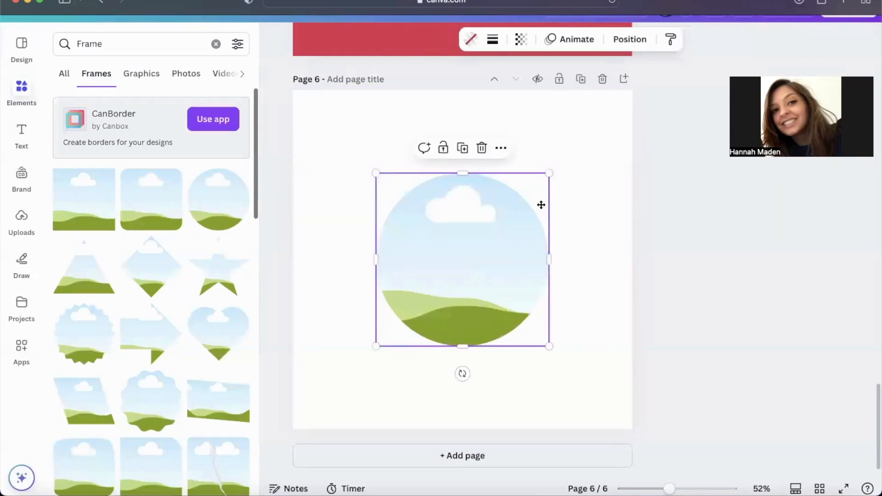
drag(528, 195, 577, 124)
click(222, 214)
drag(429, 232, 404, 261)
click(205, 206)
drag(463, 345, 409, 284)
Step: Shrink the upper circle frame so it clears the lower one, and nudge the left circle frame inward from the page edge
click(500, 190)
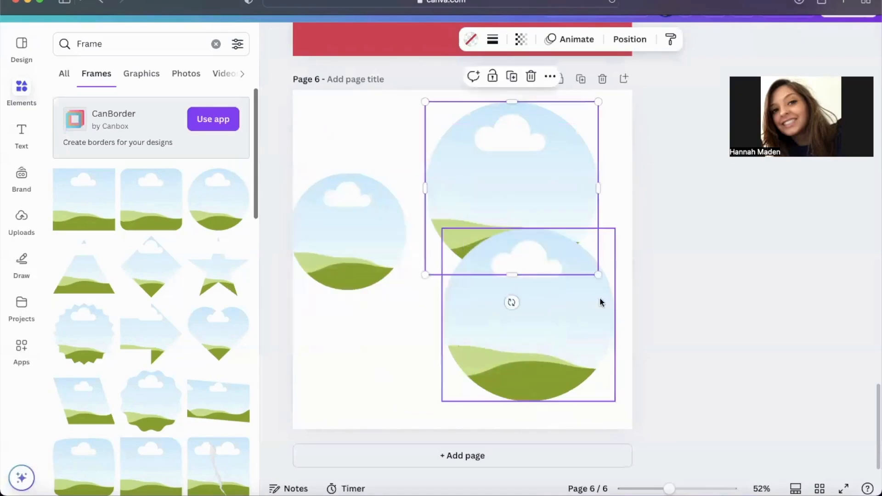
drag(599, 274, 535, 211)
click(531, 304)
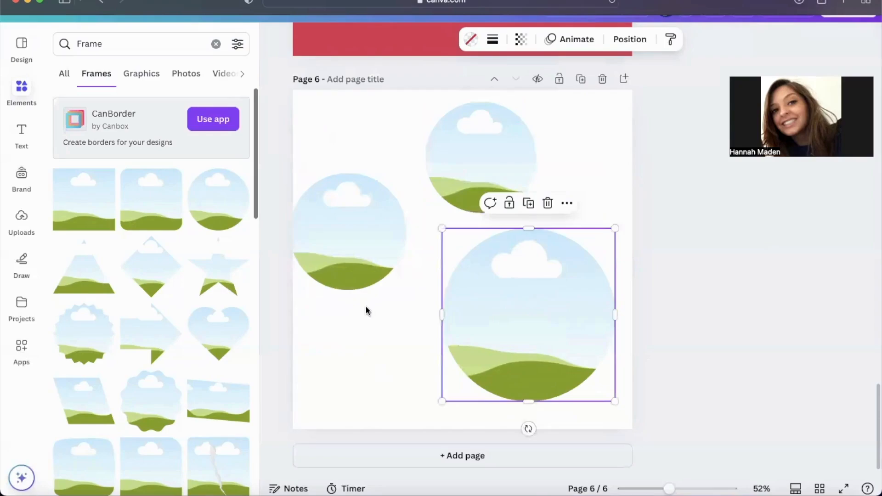
drag(351, 264, 366, 270)
Step: Fill the left circle frame with the uploaded sunglasses selfie and shift the photo down within its crop
click(21, 220)
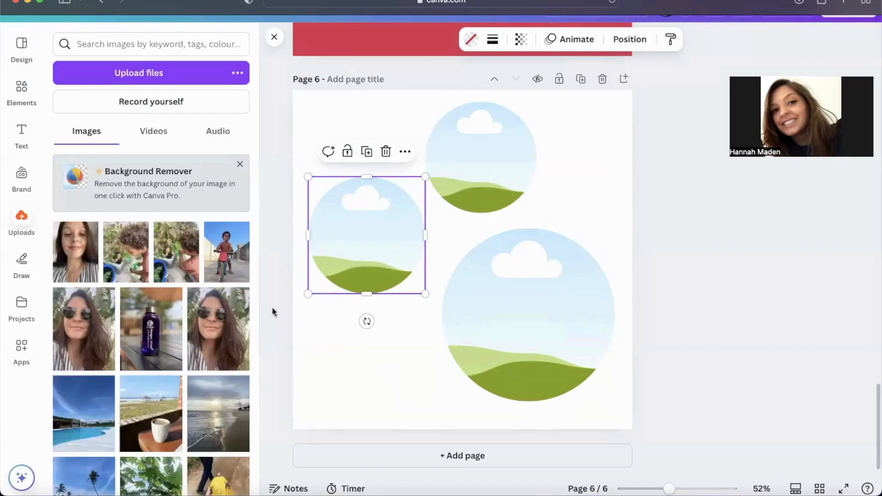
drag(218, 329, 347, 260)
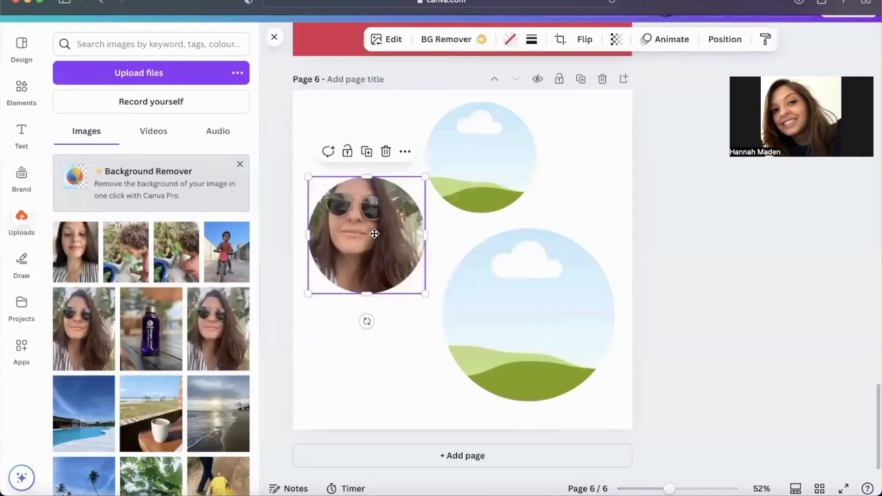
double_click(375, 234)
click(353, 349)
double_click(369, 253)
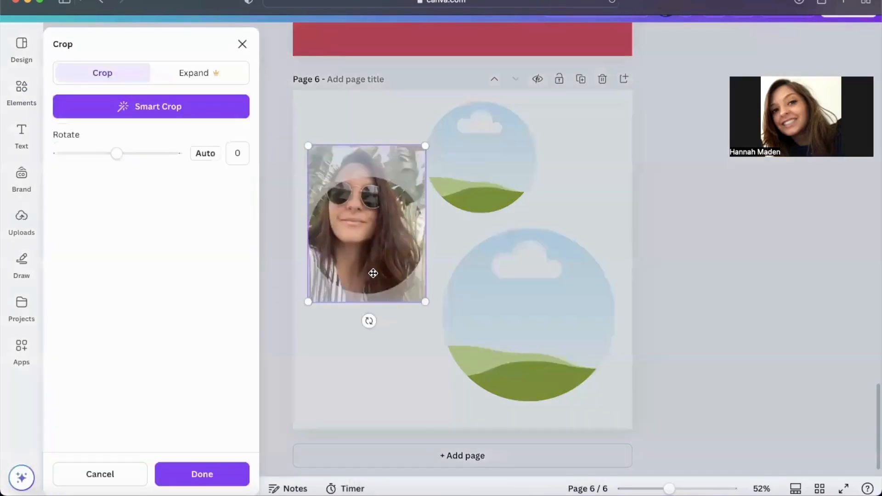
drag(372, 272, 372, 292)
click(361, 412)
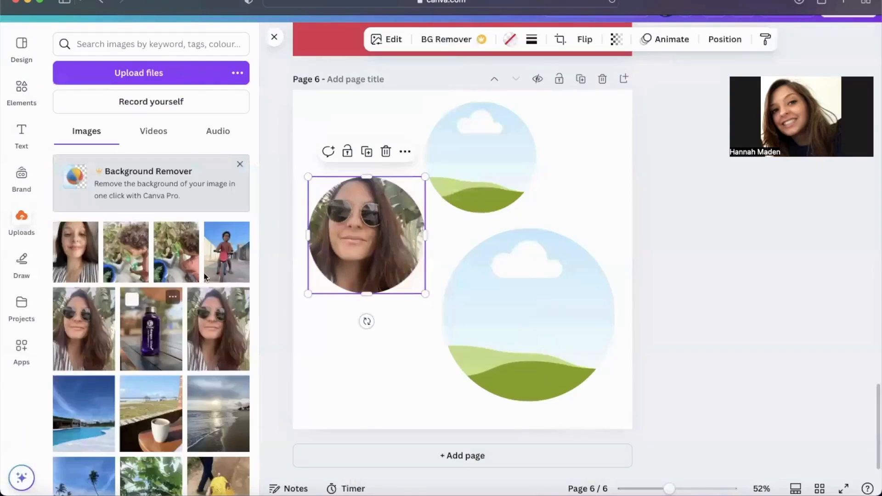
Step: Fill the large circle frame with the uploaded photo of the road
scroll(181, 376, down, 5)
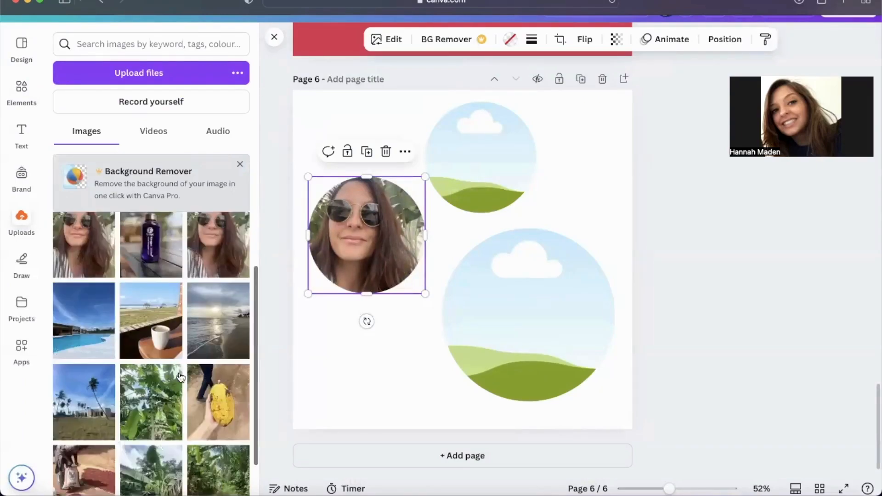
scroll(167, 384, down, 3)
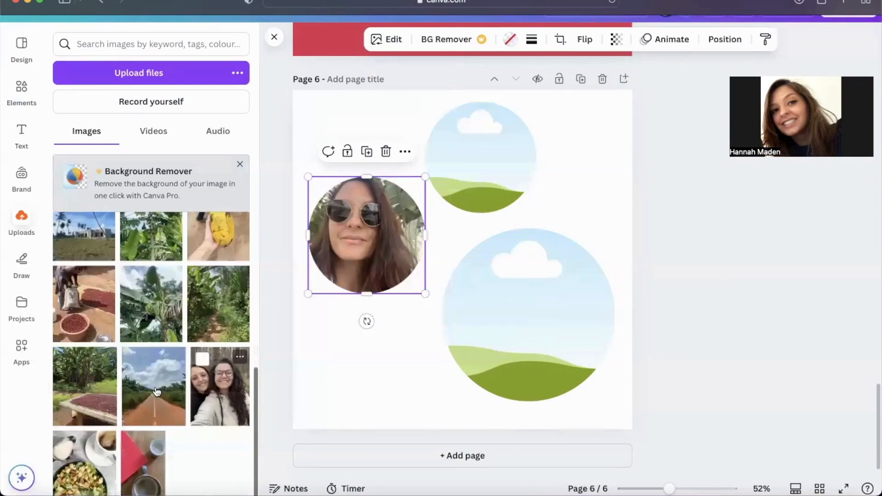
drag(156, 392, 493, 339)
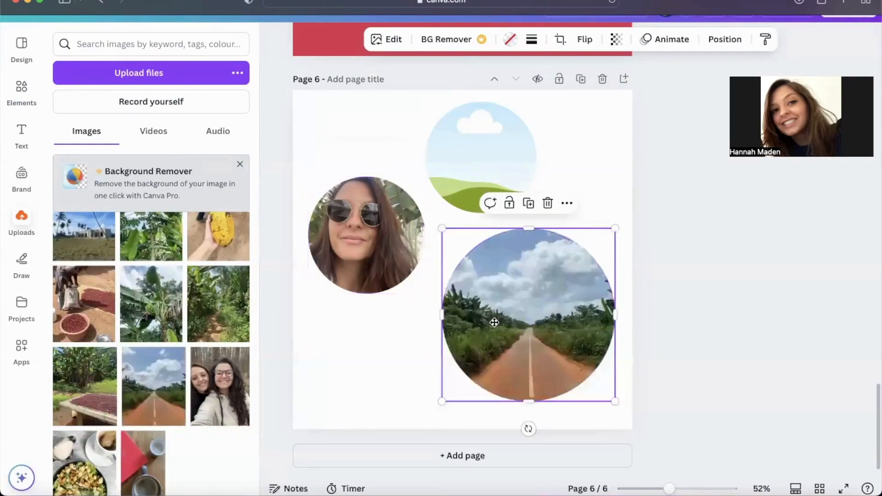
Step: Fill the upper circle frame with the uploaded photo of the child with plants
scroll(189, 327, up, 2)
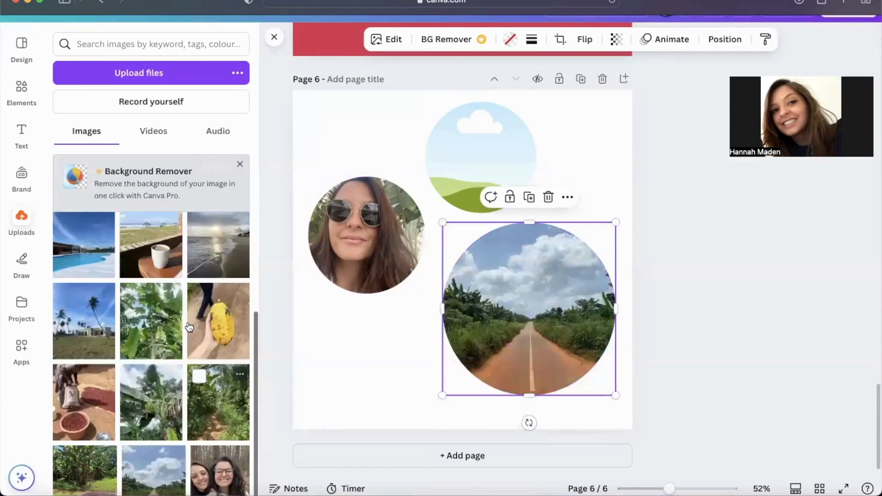
scroll(189, 327, up, 4)
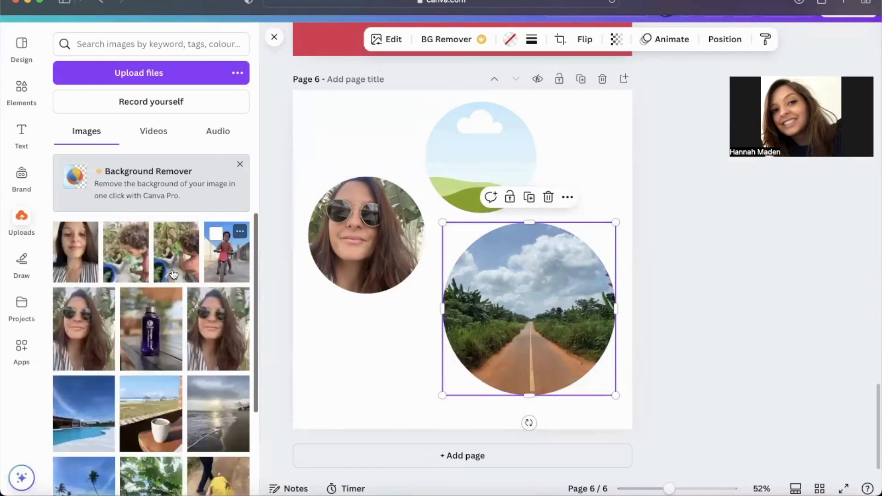
drag(173, 274, 553, 176)
click(588, 167)
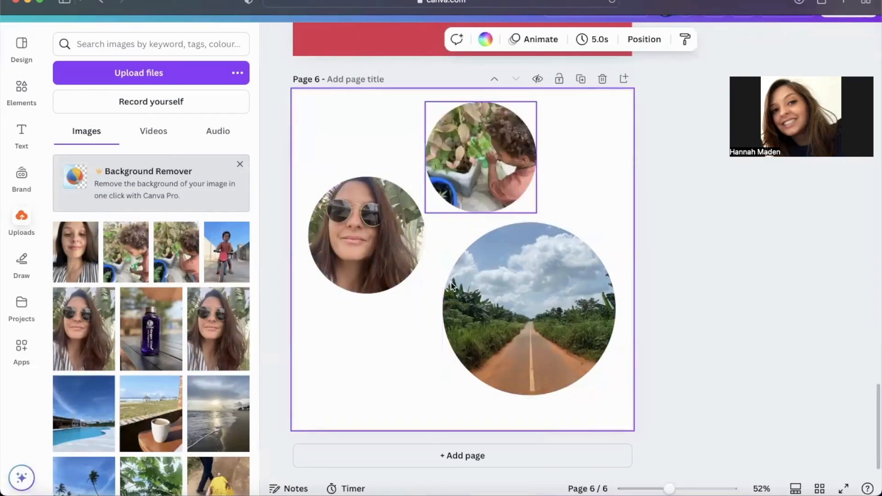
Step: Move the child photo below the selfie, and enlarge the road photo at the page's lower right so it extends past the edge
drag(451, 284, 408, 371)
drag(506, 354, 539, 199)
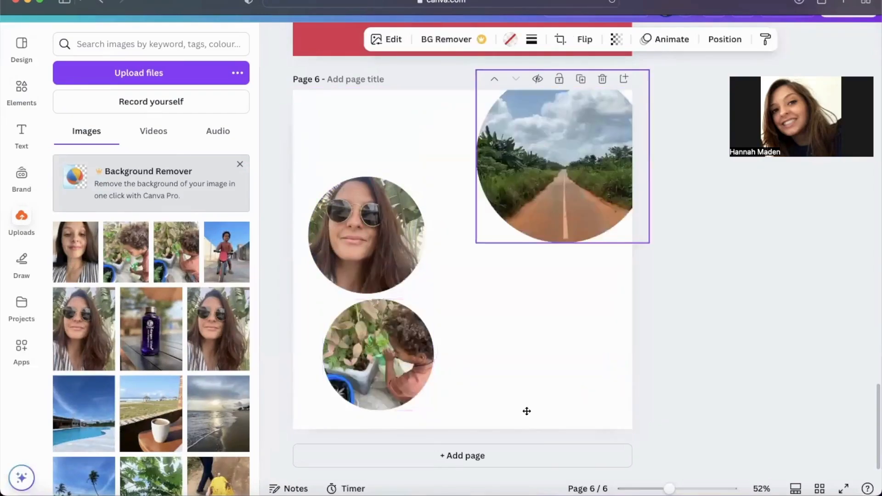
drag(527, 411, 561, 384)
drag(511, 266, 445, 244)
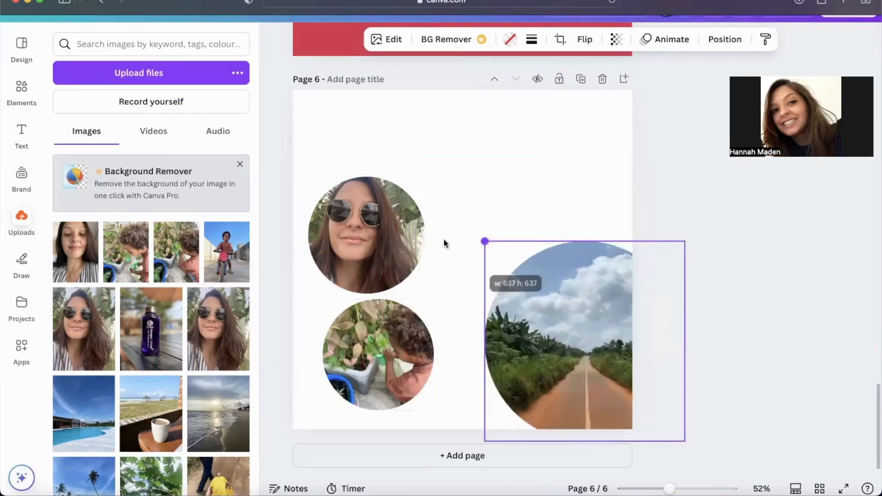
drag(488, 294, 485, 305)
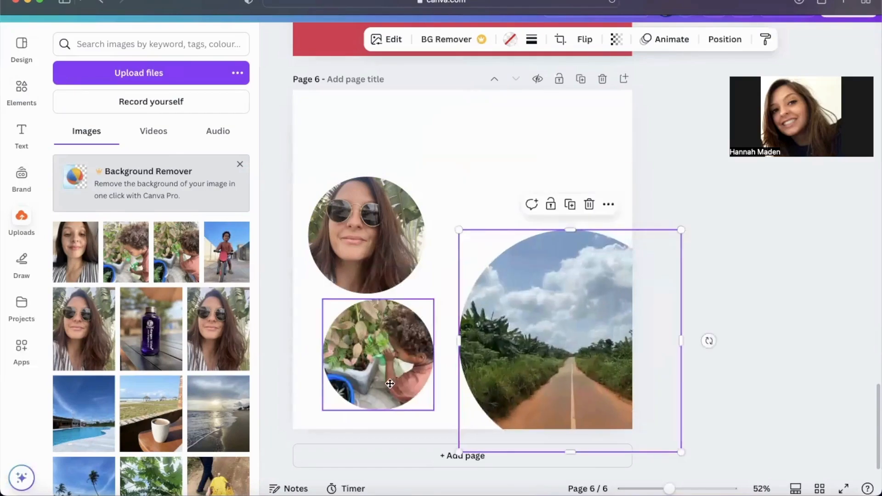
Step: Move the child photo right to overlap the road photo and place its layer directly above the road photo's layer
drag(390, 384, 443, 376)
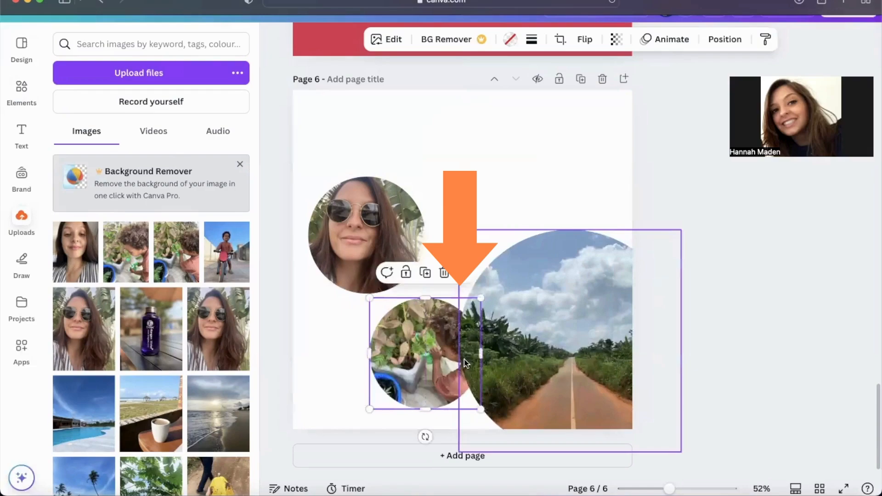
click(718, 39)
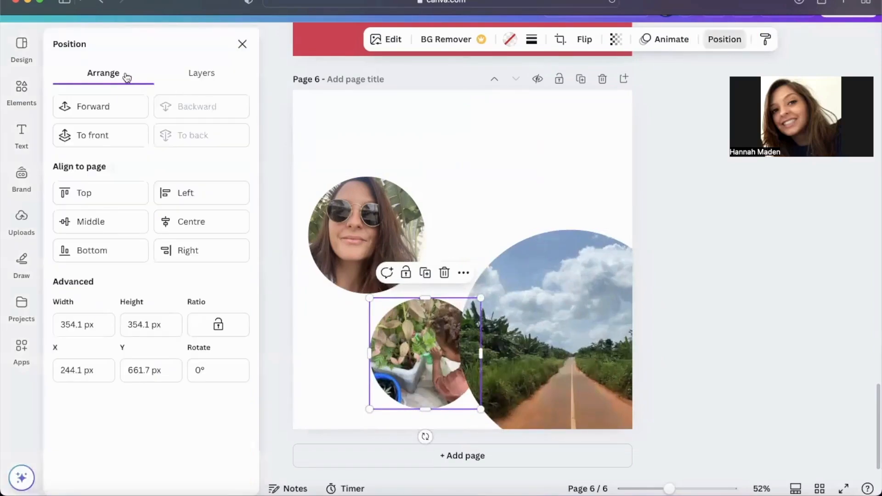
click(191, 73)
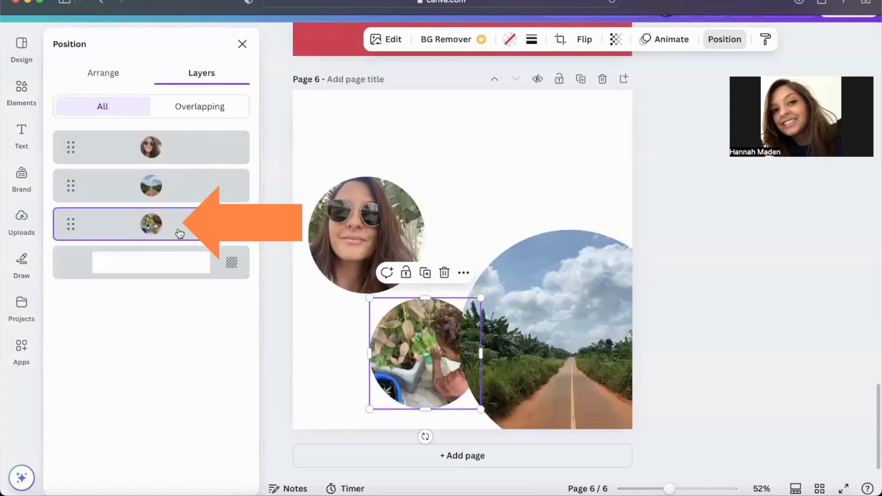
drag(180, 226, 181, 174)
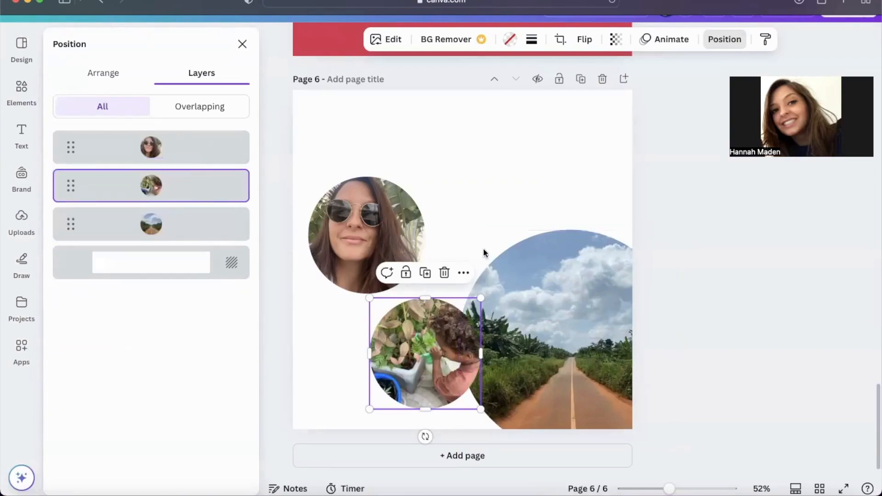
Step: Enlarge the child photo and move it past the page's lower edge, and move the selfie to the page's right edge overlapping the road photo
drag(440, 347, 441, 366)
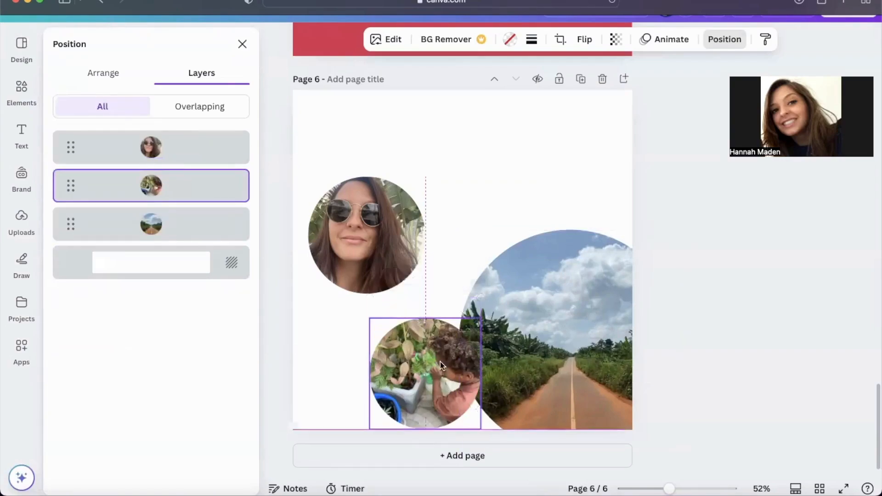
drag(369, 318, 351, 310)
drag(412, 363, 454, 381)
drag(383, 260, 599, 228)
Step: Set the page background to the light blue-grey from the road photo's colours
click(706, 244)
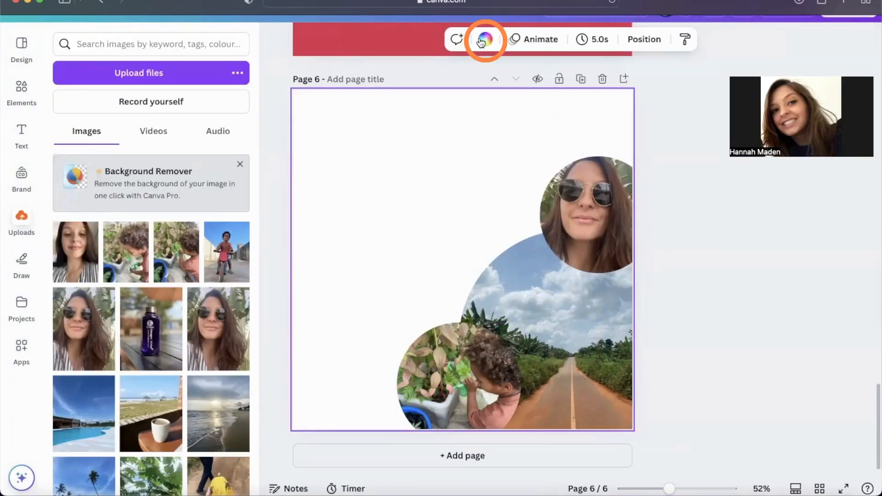
click(485, 39)
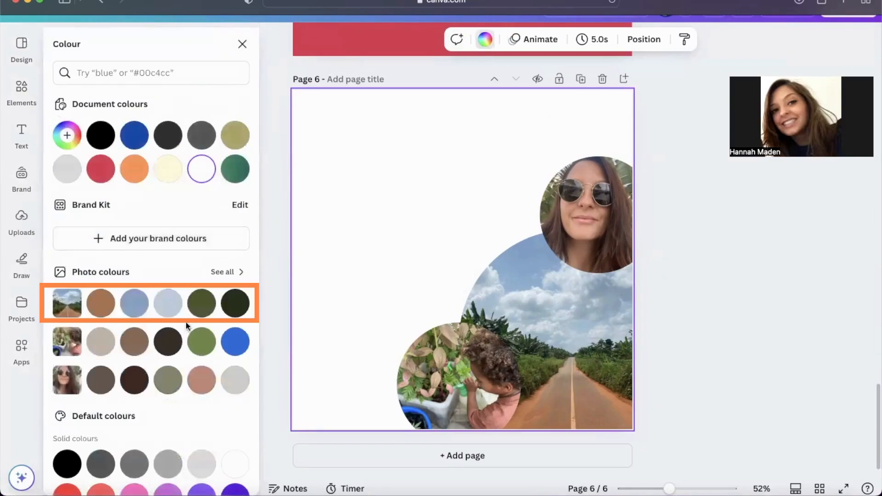
click(137, 306)
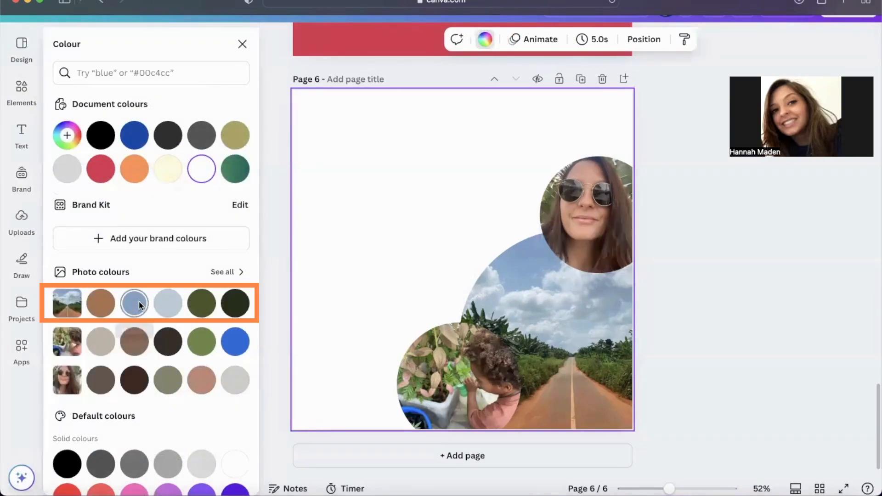
click(176, 306)
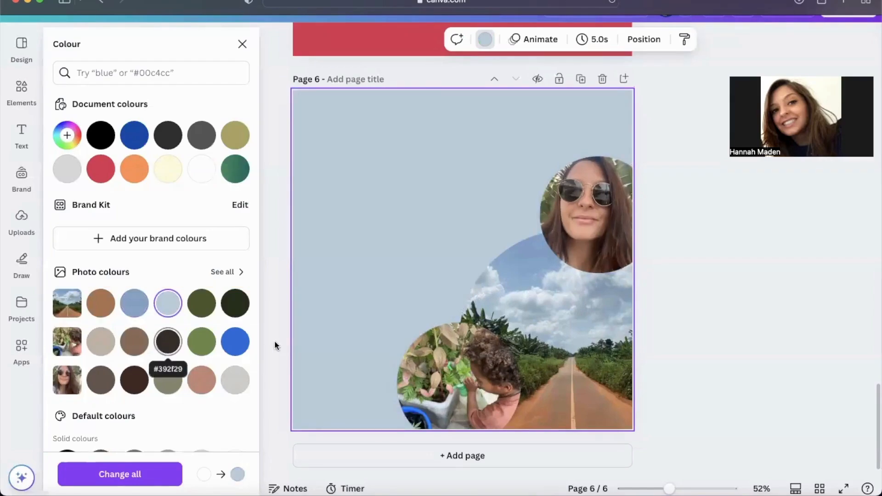
Step: Tilt the selfie frame slightly and give it a solid white (#ffffff) border with a weight of 10
click(569, 219)
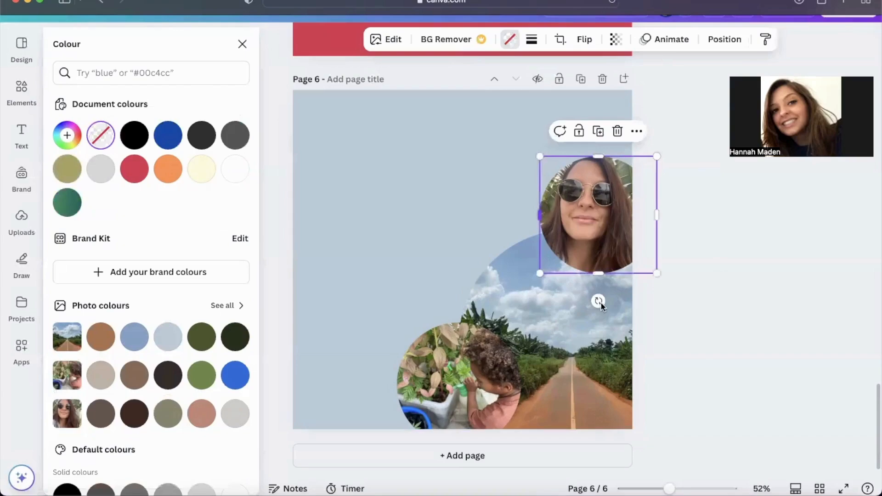
drag(610, 303, 609, 304)
click(532, 40)
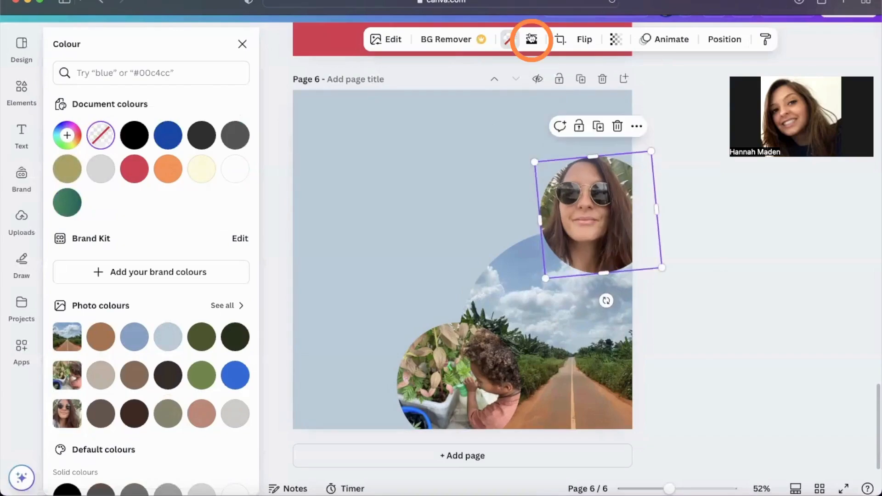
click(531, 40)
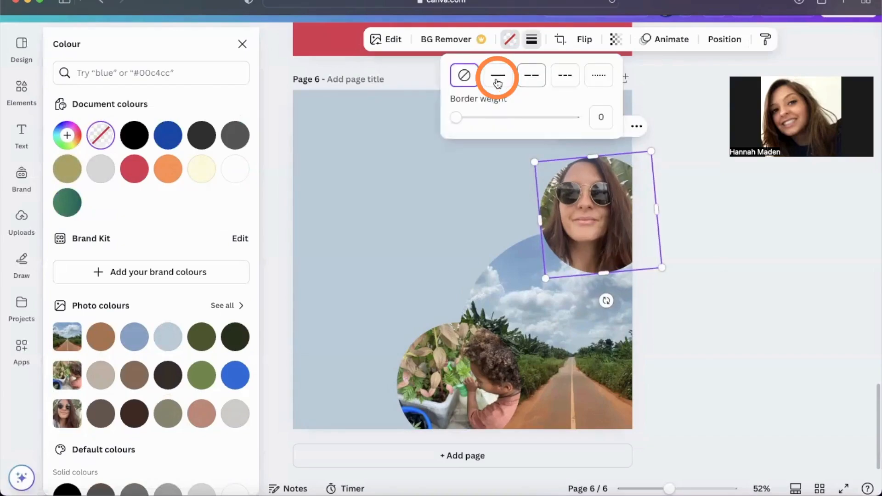
click(498, 83)
drag(459, 120, 464, 121)
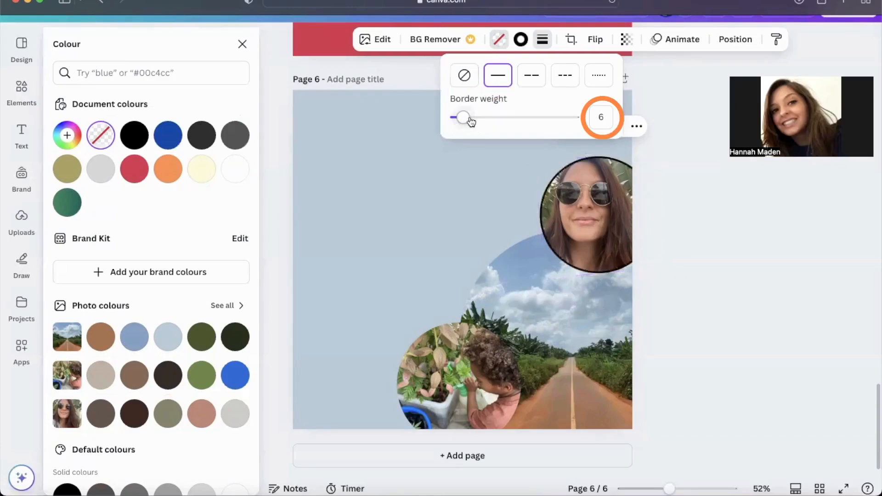
mouse_move(471, 121)
mouse_down()
mouse_move(480, 119)
mouse_move(468, 117)
mouse_up()
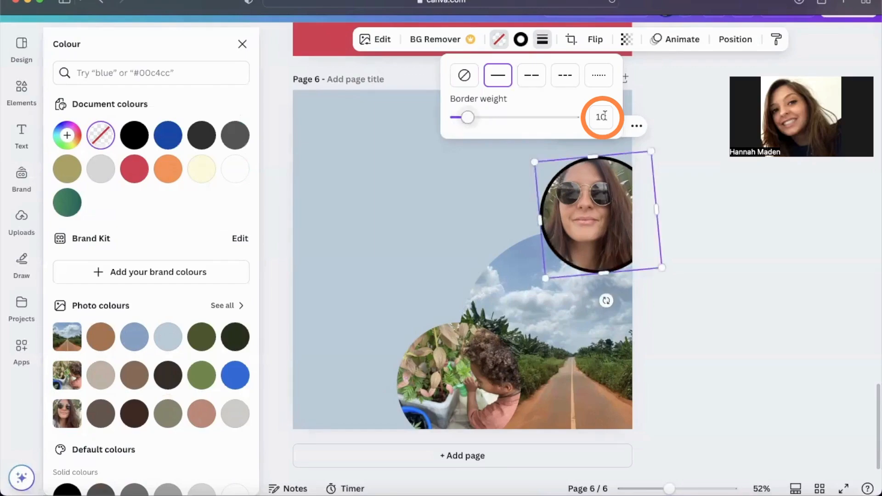
click(525, 45)
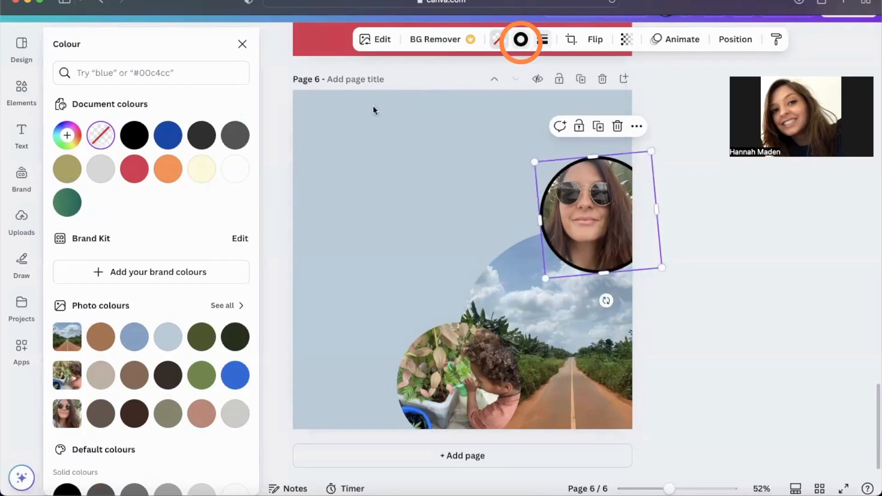
click(242, 172)
Step: Give the large road photo a solid white border with a weight of 10
click(502, 278)
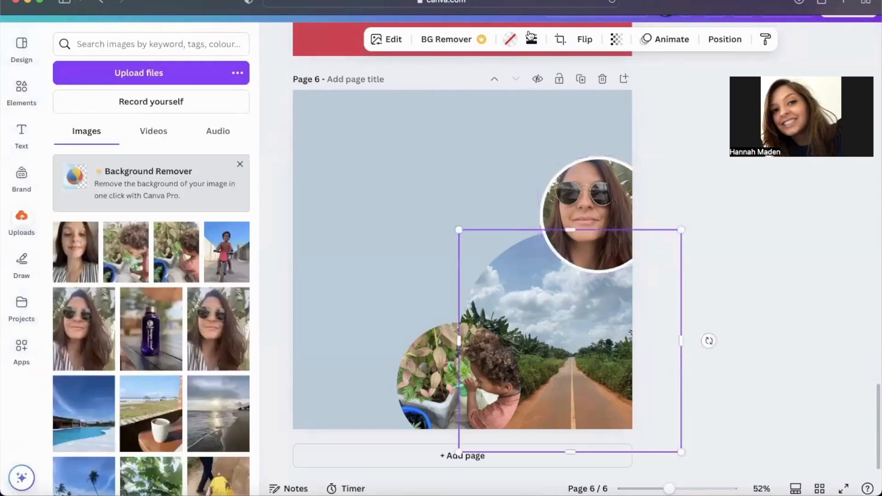
click(530, 37)
text(1)
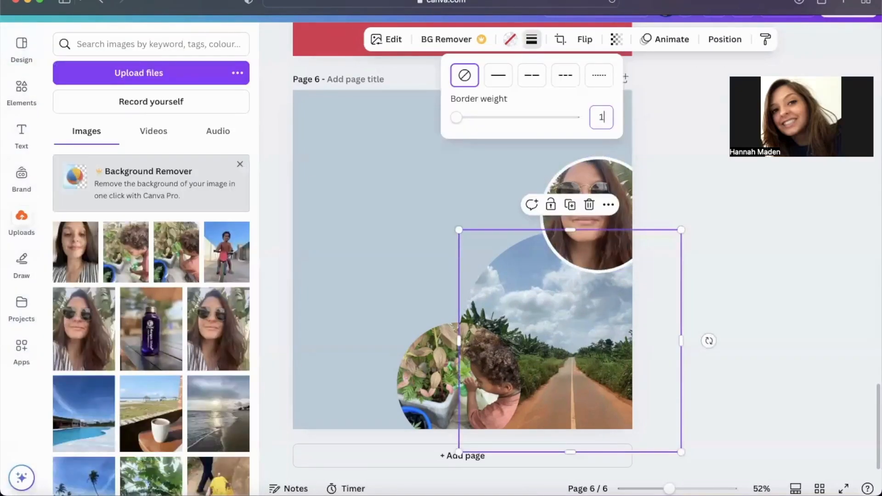
text(0)
key(Return)
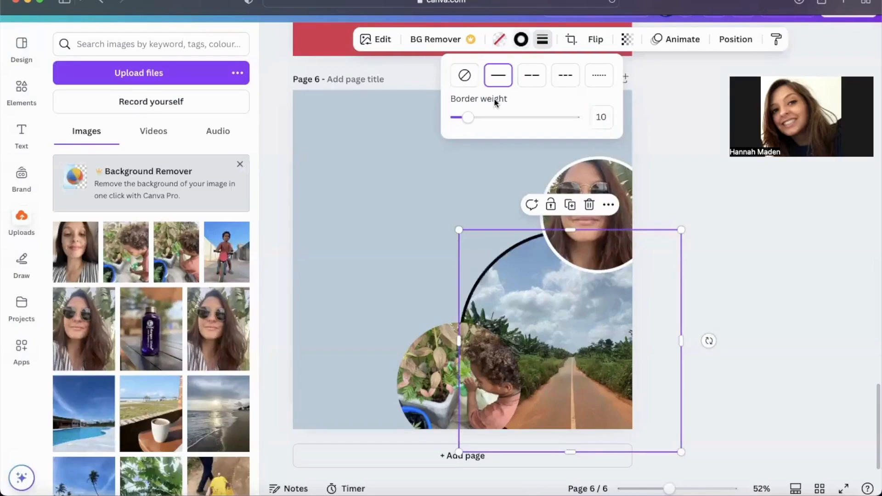
click(521, 39)
click(235, 172)
Step: Give the child photo a solid white border with a weight of 10
click(423, 383)
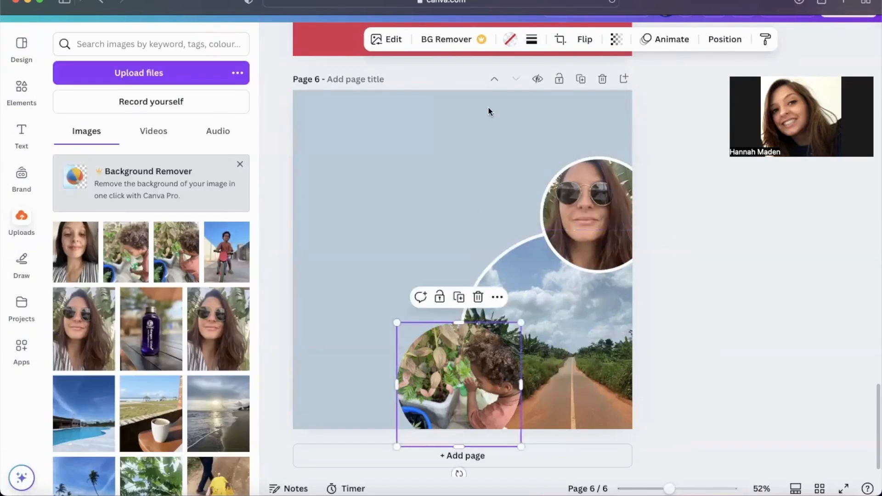
click(531, 39)
click(607, 118)
text(10)
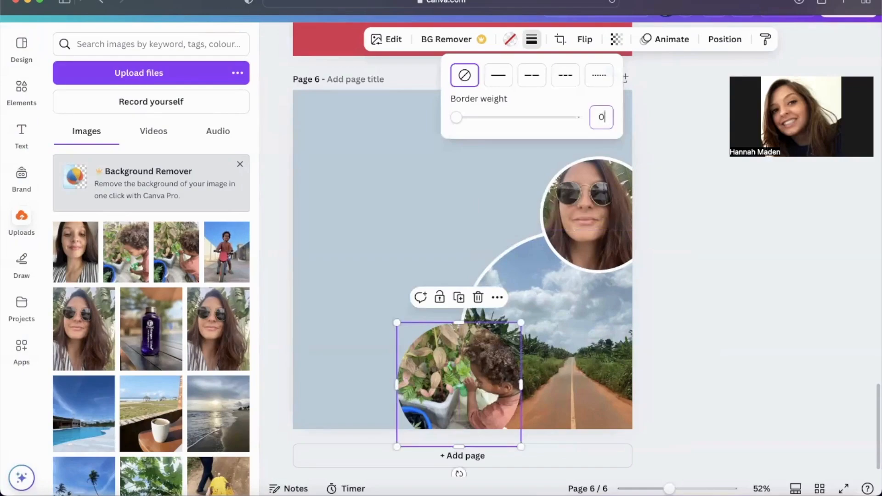
click(500, 75)
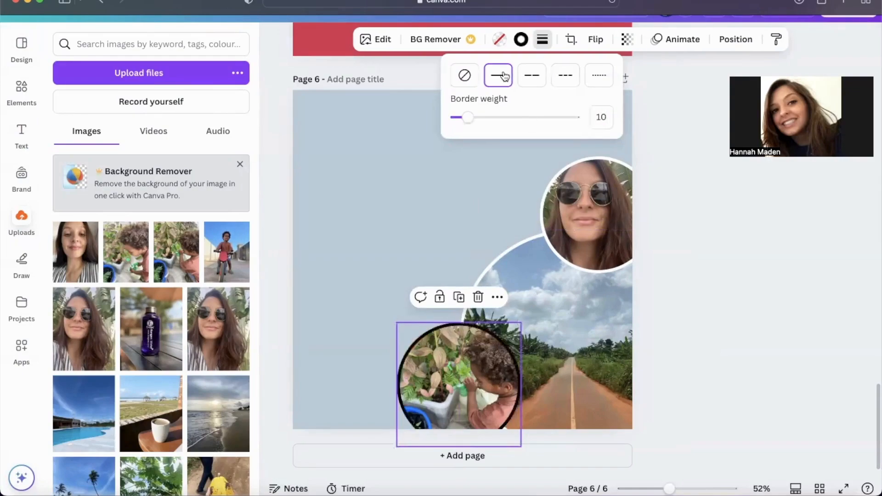
click(520, 39)
click(235, 169)
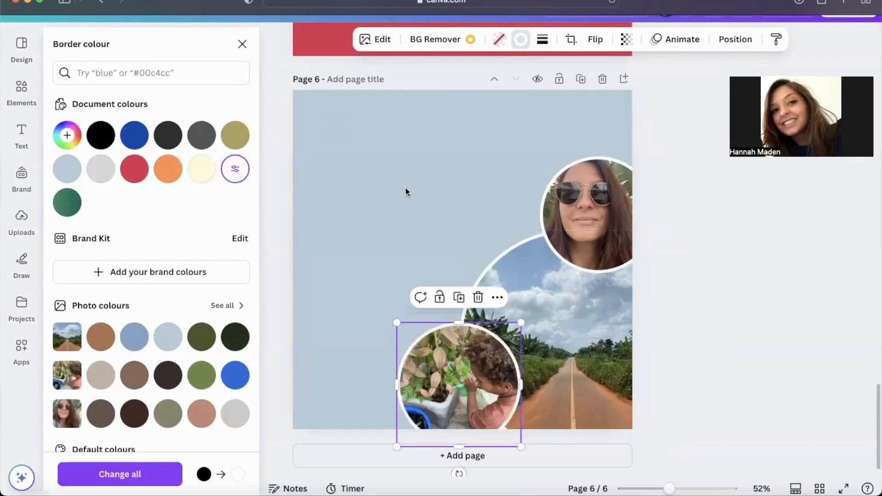
click(406, 188)
Step: Fine-tune the positions of the child, road and selfie circles so they still overlap along the page's lower right
drag(451, 378, 411, 352)
drag(570, 330, 557, 322)
drag(456, 371, 451, 398)
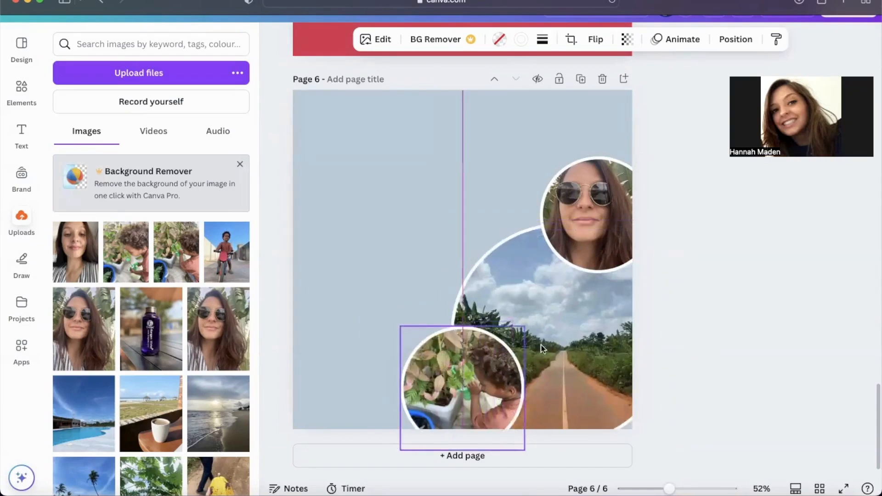
drag(568, 323, 577, 329)
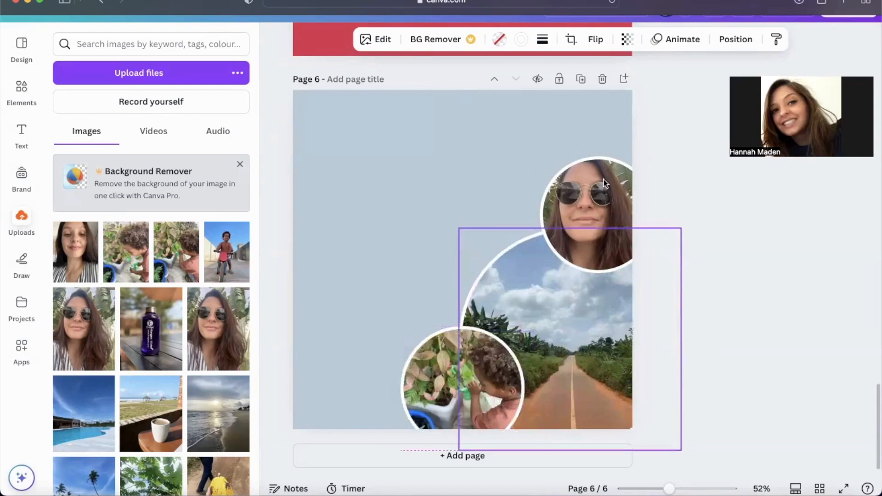
drag(603, 179, 604, 183)
click(688, 223)
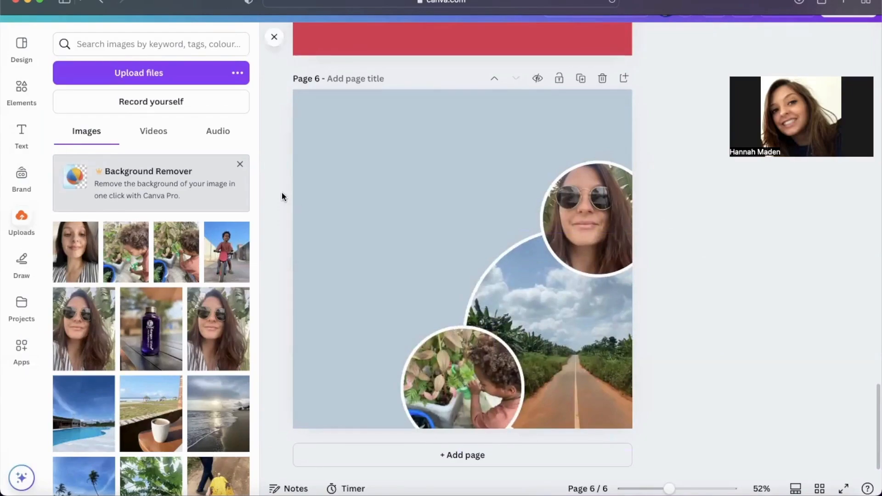
Step: Add the "cold, smooth & tasty." font combination and place it in the page's upper left area
click(21, 128)
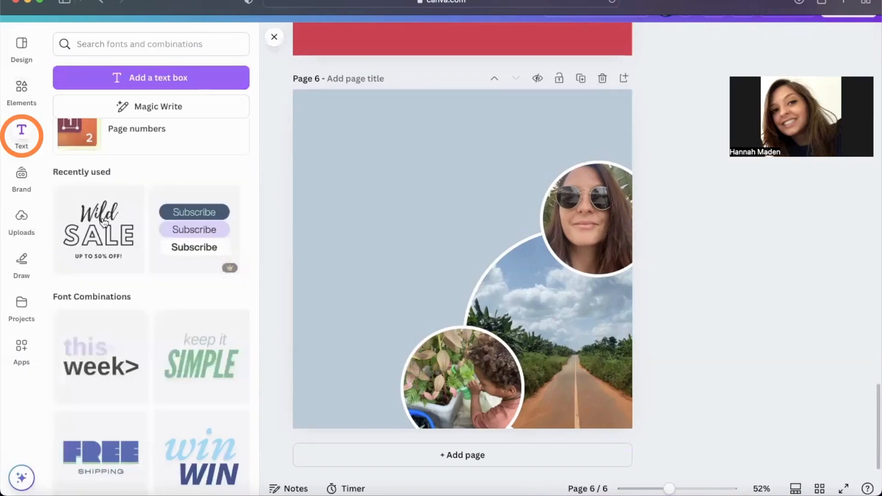
scroll(177, 369, down, 5)
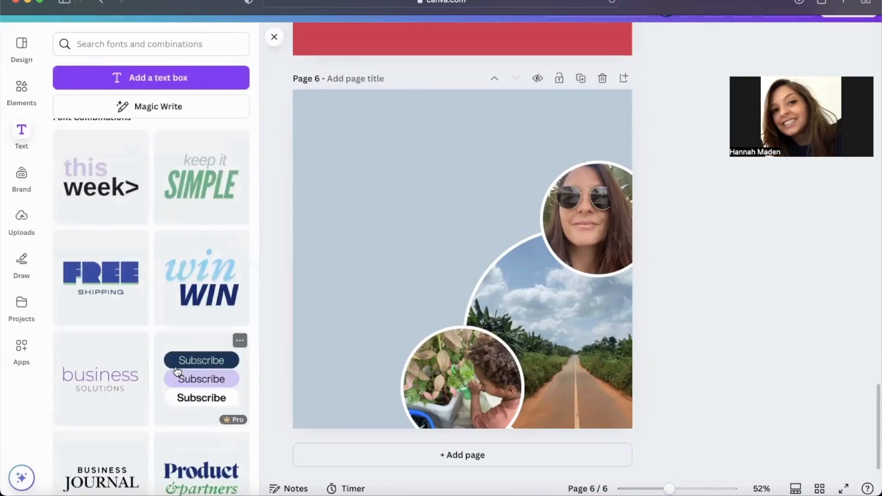
scroll(177, 370, down, 3)
scroll(175, 369, up, 2)
scroll(175, 369, down, 10)
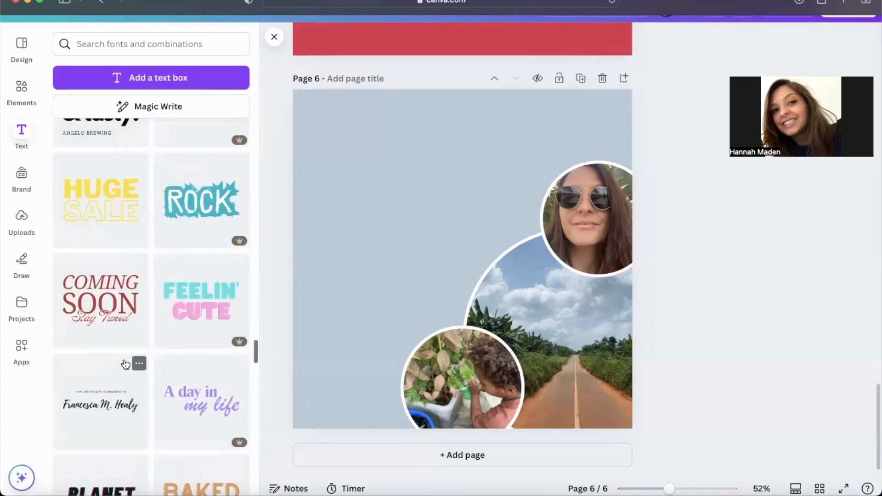
scroll(126, 363, up, 2)
scroll(125, 364, up, 2)
scroll(125, 363, up, 1)
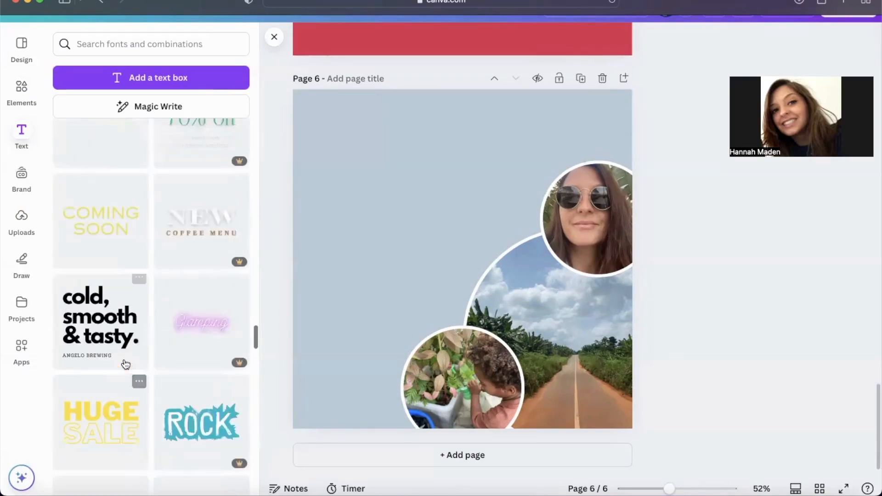
click(124, 337)
drag(422, 294, 373, 241)
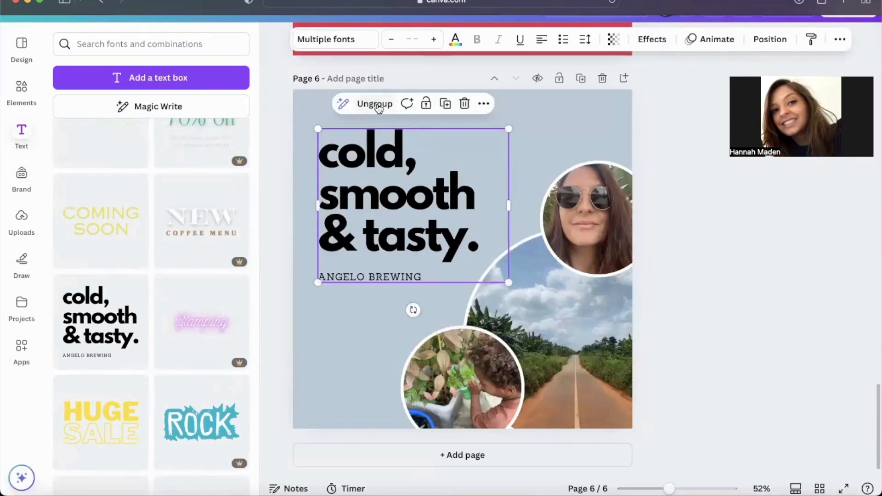
Step: Ungroup the font combination and replace its heading text with "travel to ghana with us"
click(375, 103)
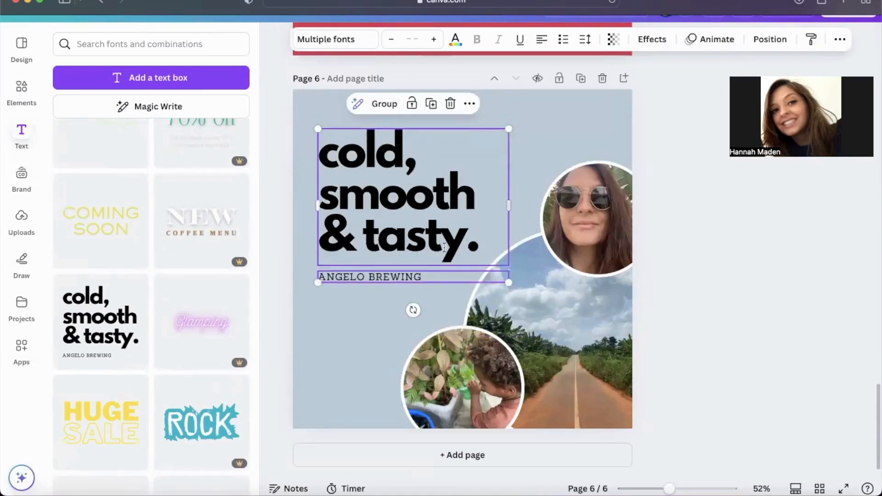
click(474, 246)
double_click(483, 242)
text(tr)
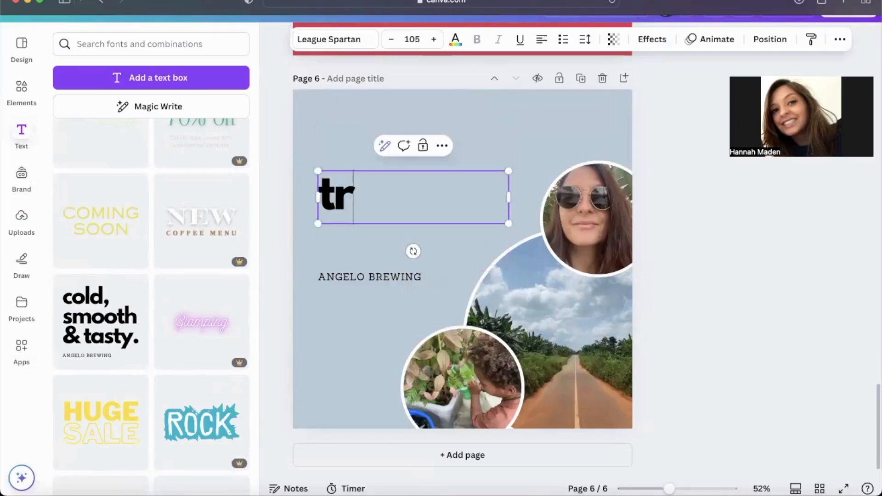
text(avel to )
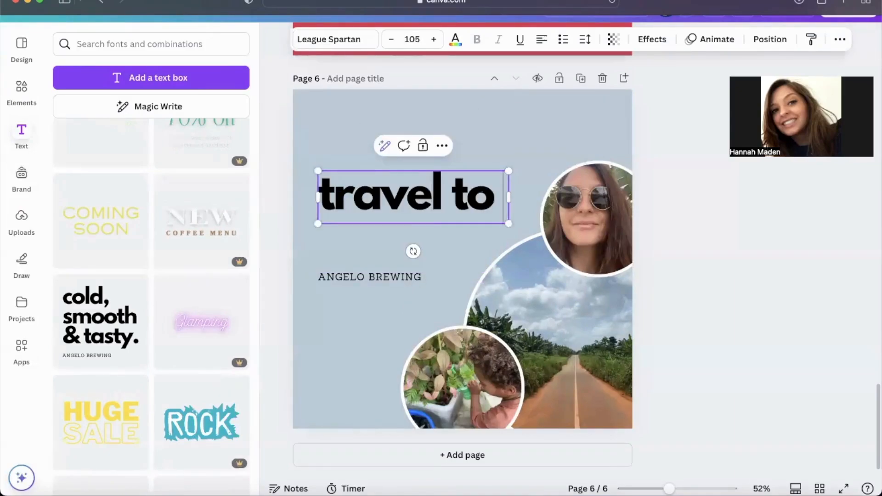
text(ghana with us)
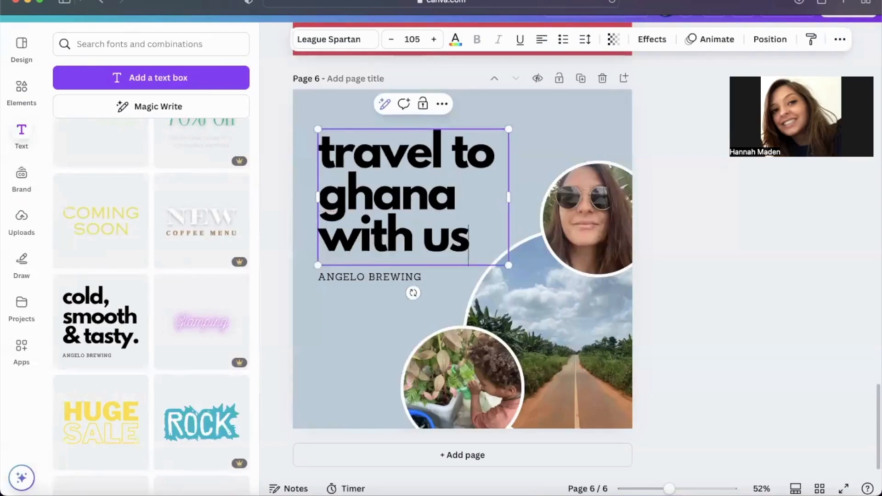
Step: Capitalise the first letters in the heading so it reads "Travel to Ghana with us"
key(super+a)
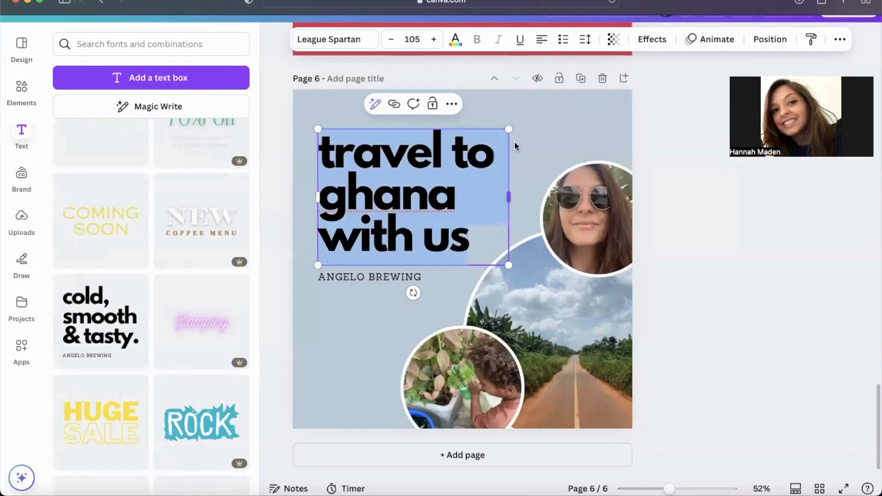
click(373, 193)
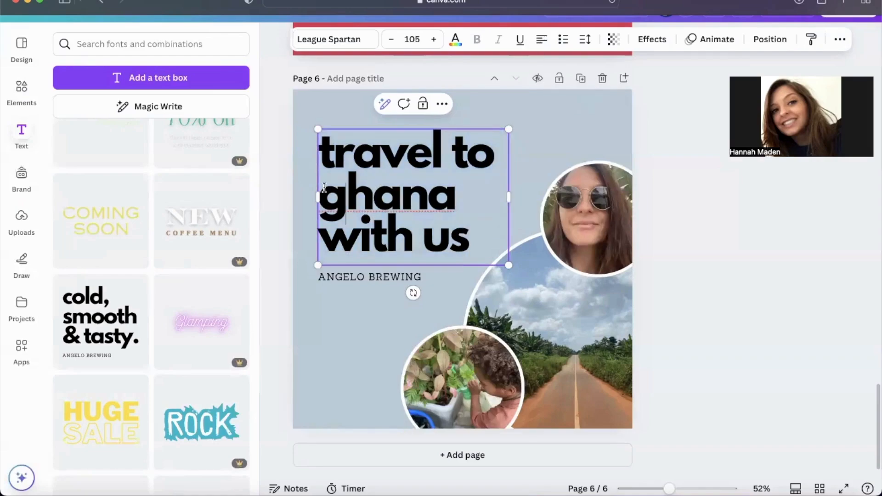
text(G)
drag(329, 148, 323, 148)
text(T)
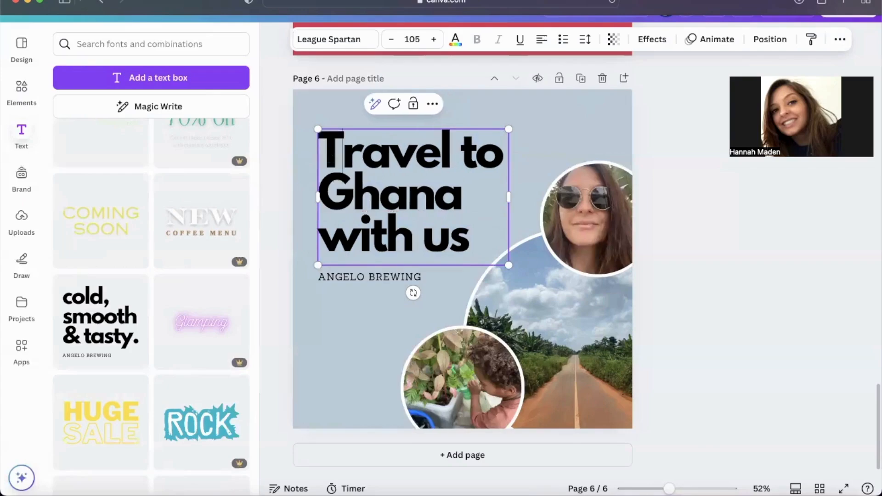
Step: Widen the heading's text box to the right and move it up and slightly left on the page
drag(508, 197, 557, 195)
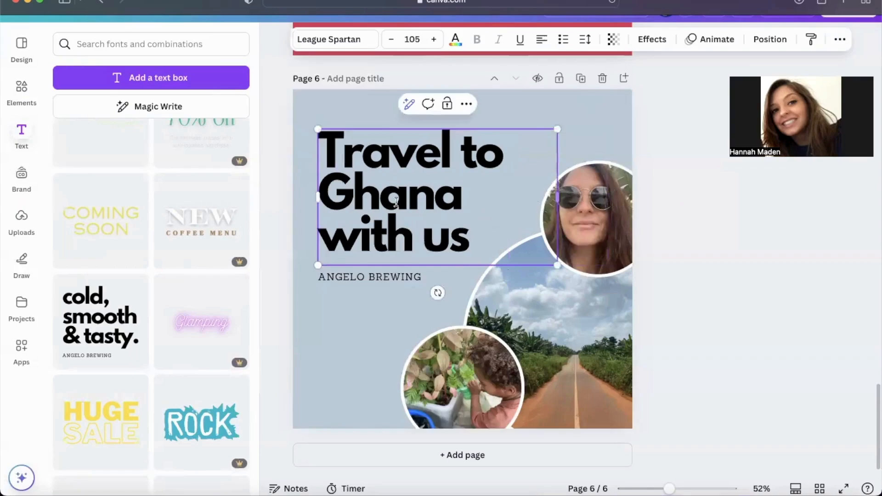
drag(396, 202, 386, 184)
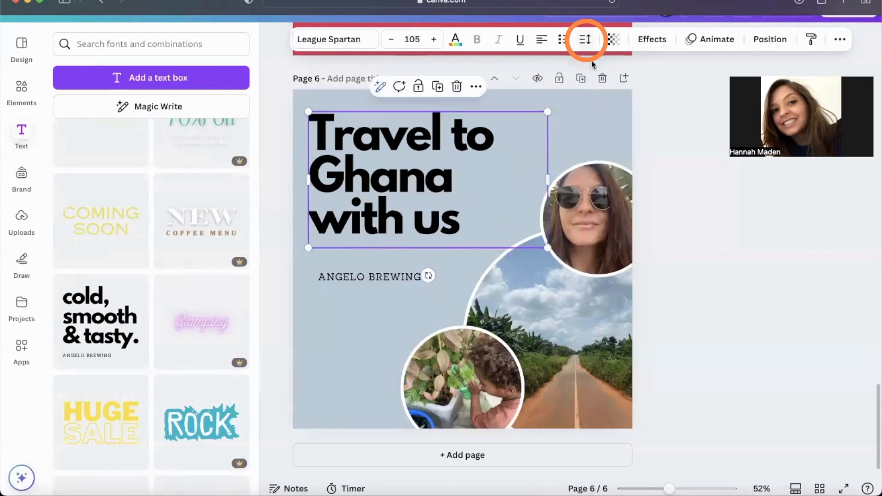
Step: Set the line spacing of the "Travel to Ghana with us" heading to 1.11
click(585, 39)
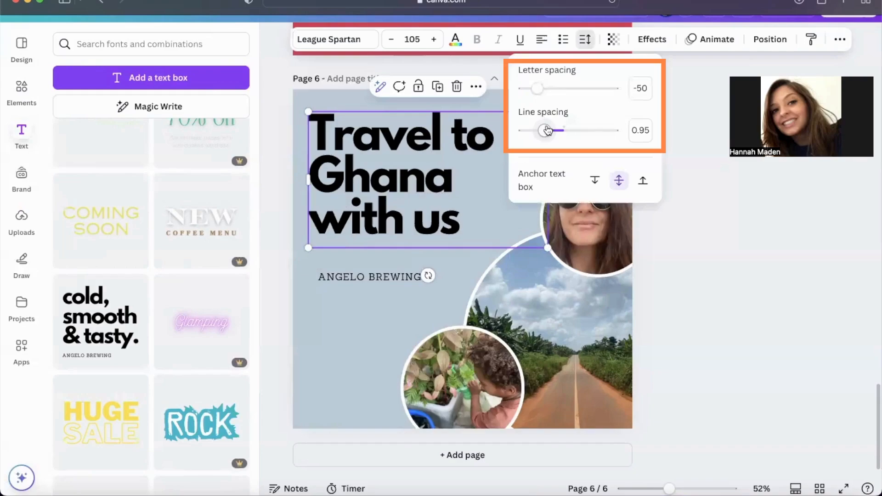
drag(547, 131, 554, 130)
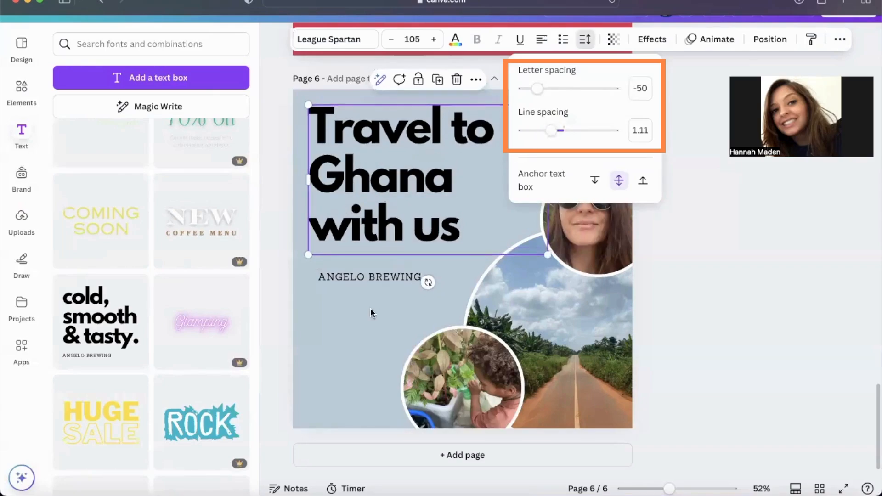
click(370, 313)
Step: Replace the "ANGELO BREWING" subtitle under the heading with "AS WE LIVE A LIFE BY DESIGN"
click(376, 274)
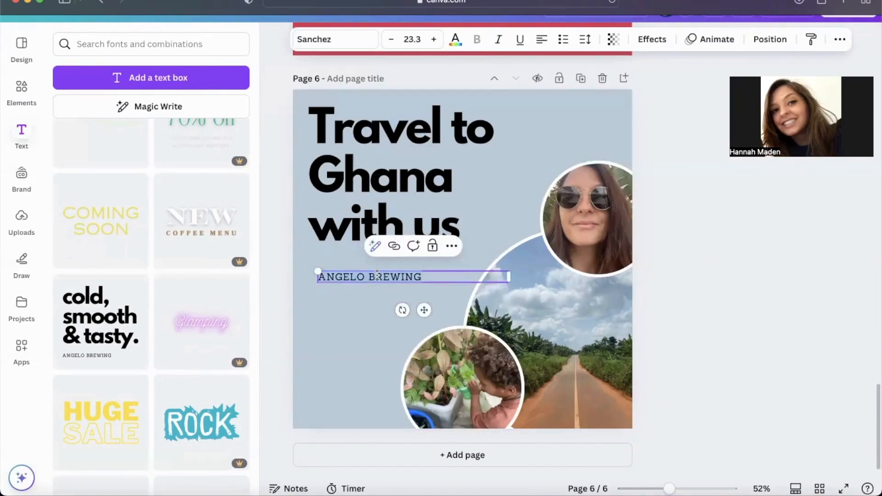
text(AS)
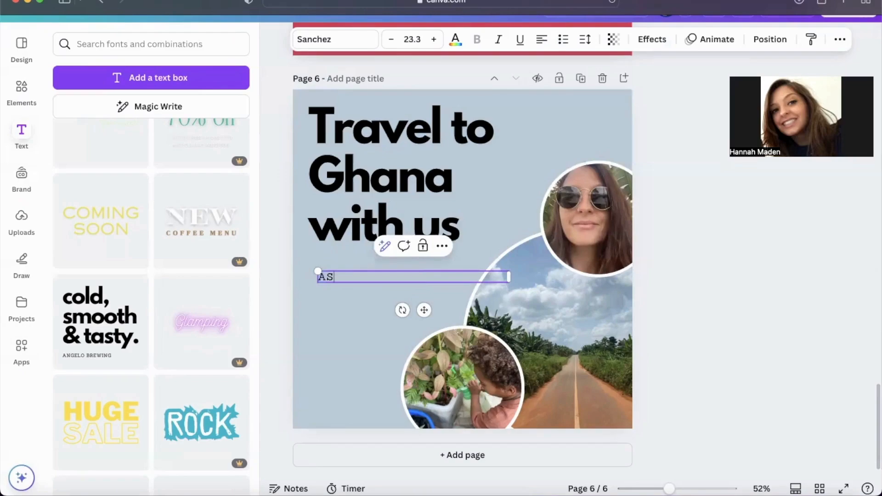
text( WE LIVE A LIFE BY DESIGN)
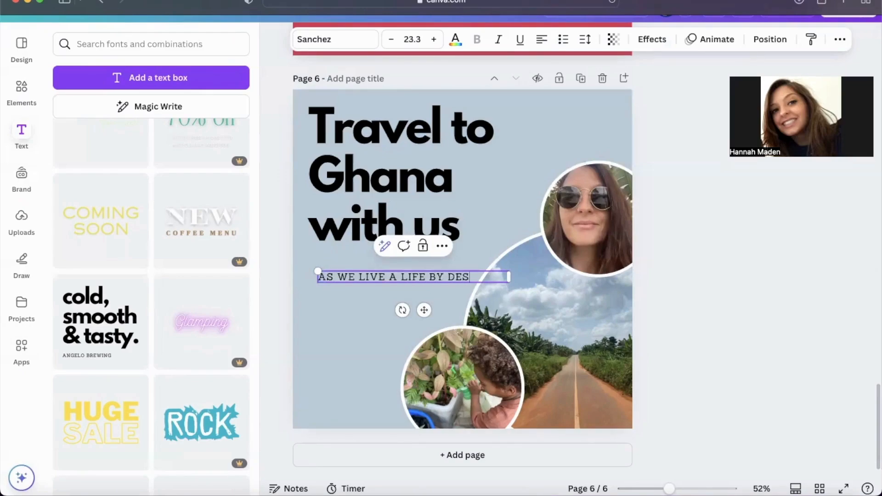
click(357, 332)
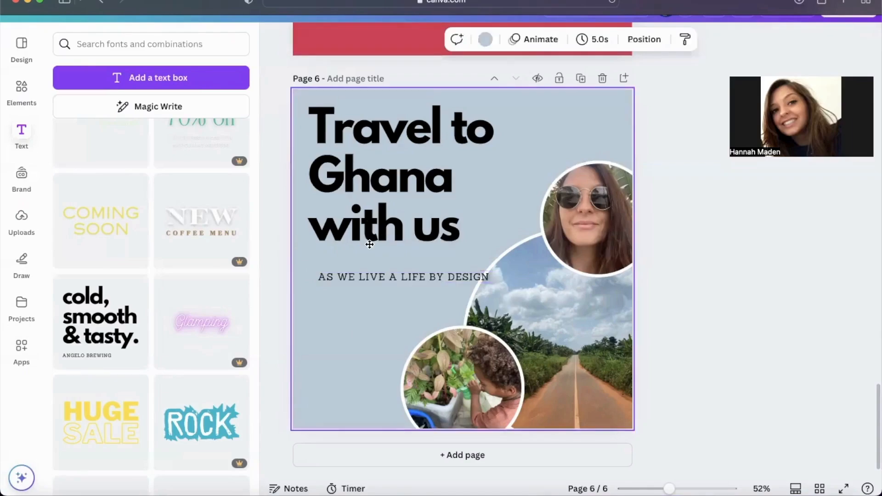
Step: Move the heading down slightly, align the subtitle with its left edge beneath it, and narrow the subtitle's text box to two lines
click(368, 235)
drag(354, 281, 344, 287)
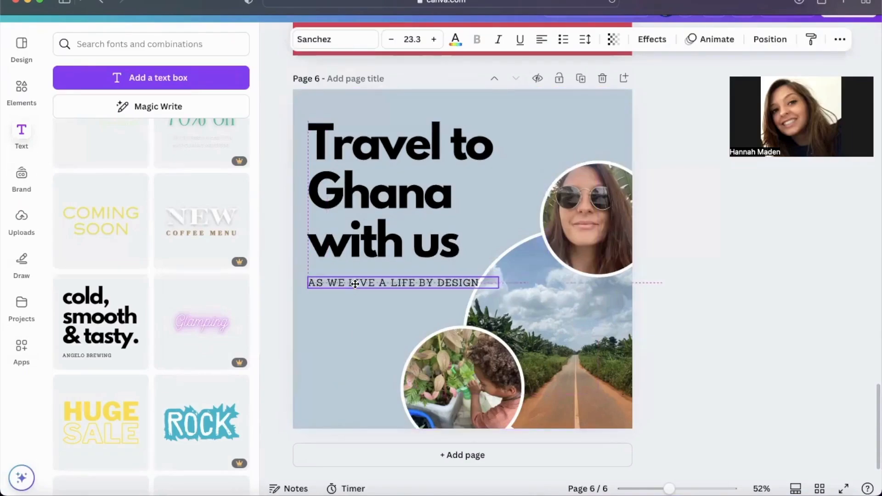
drag(499, 284, 441, 286)
Step: Set the subtitle's line spacing to 1.67 and narrow it to wrap before "BY DESIGN", left-aligned with the heading a little lower on the page
click(584, 39)
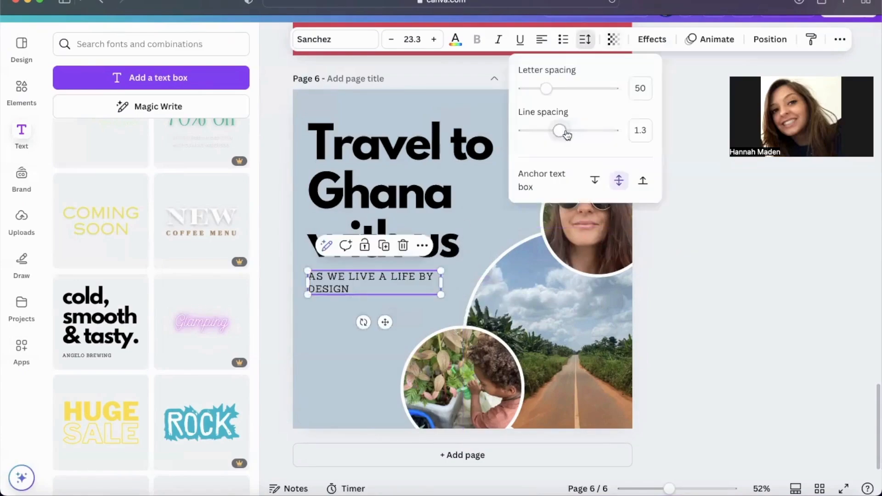
drag(561, 132, 576, 131)
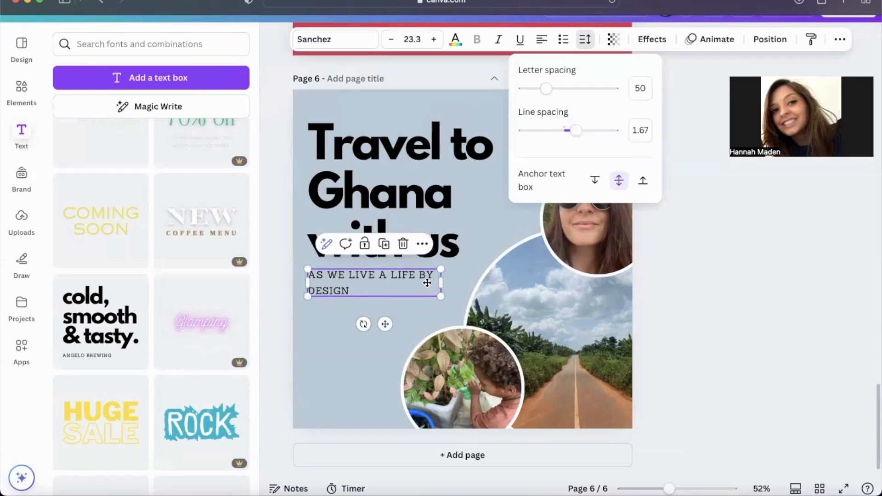
mouse_move(428, 284)
mouse_down()
mouse_move(450, 292)
mouse_move(437, 289)
mouse_up()
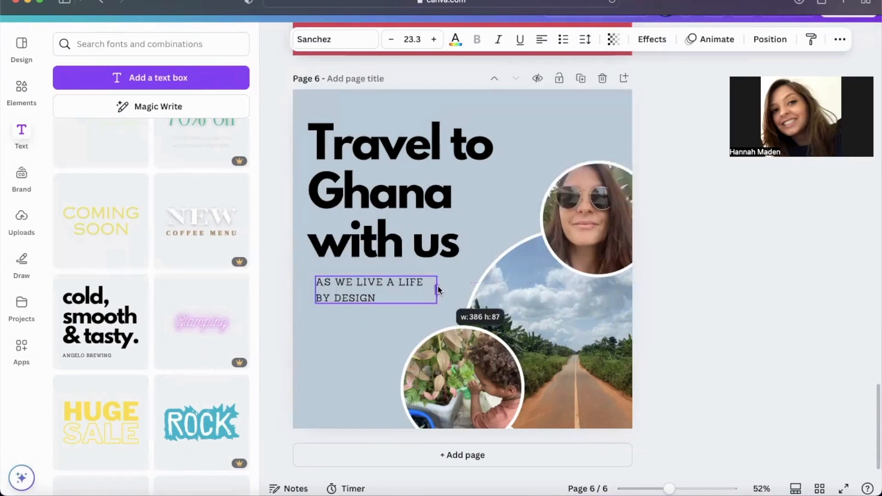
drag(350, 294, 329, 303)
drag(355, 199, 360, 205)
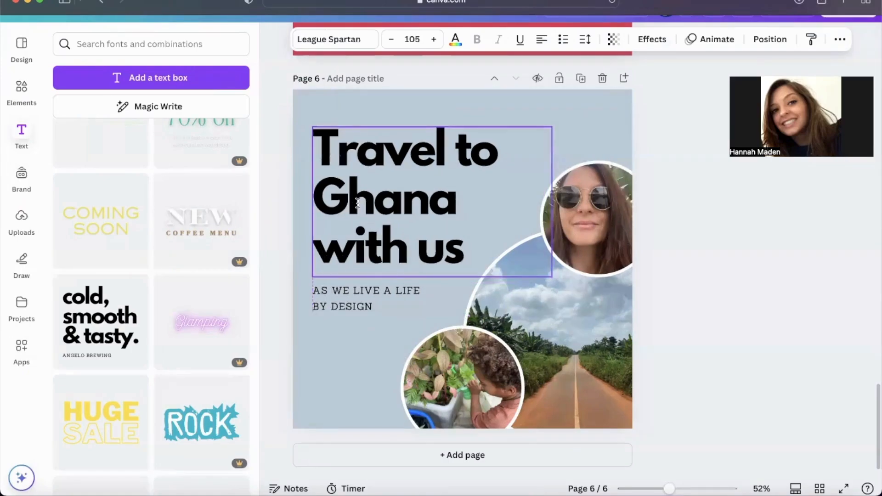
Step: Change the text colour of both the heading and the subtitle to white
click(381, 289)
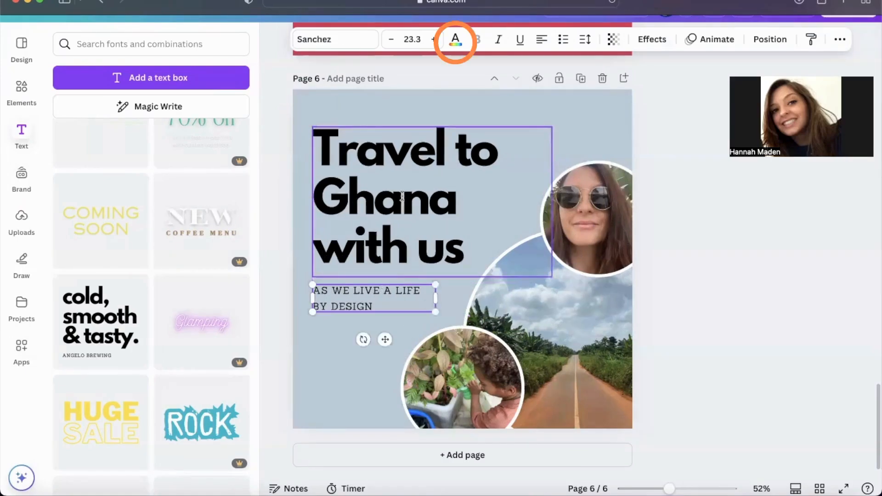
shift+click(402, 197)
click(456, 39)
click(235, 168)
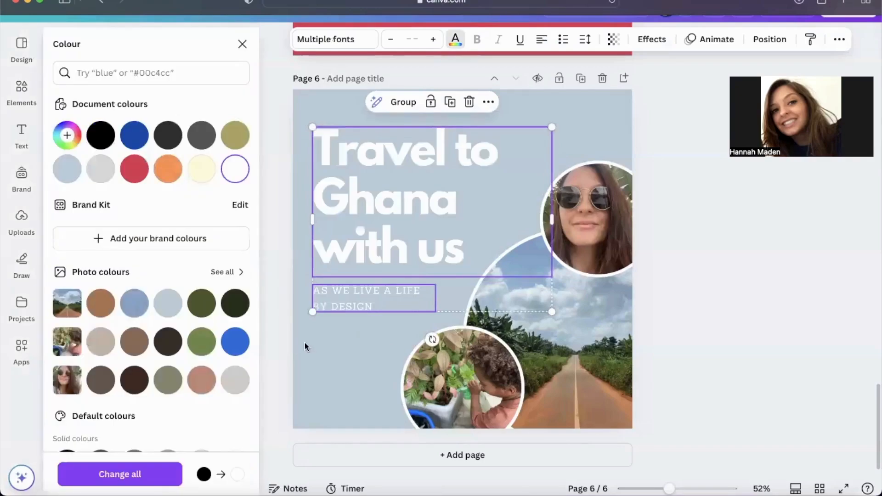
Step: Change page 6's background to the medium blue photo colour taken from the road picture
click(326, 388)
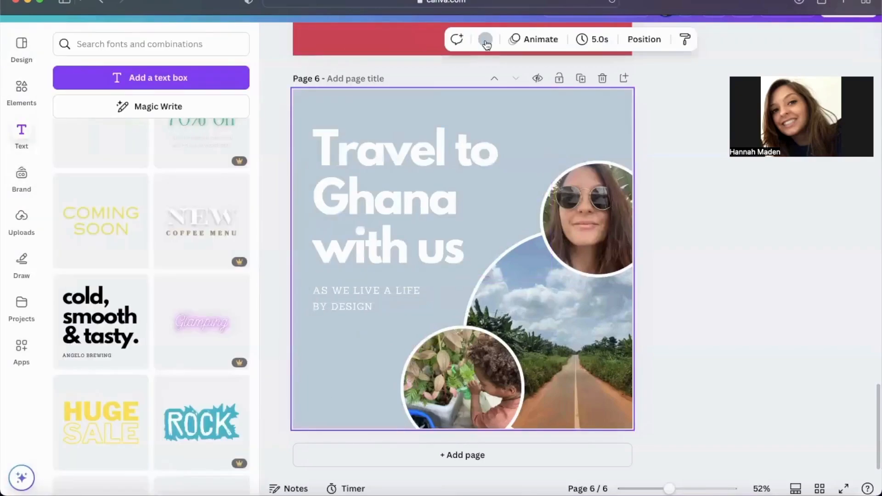
click(484, 39)
click(134, 337)
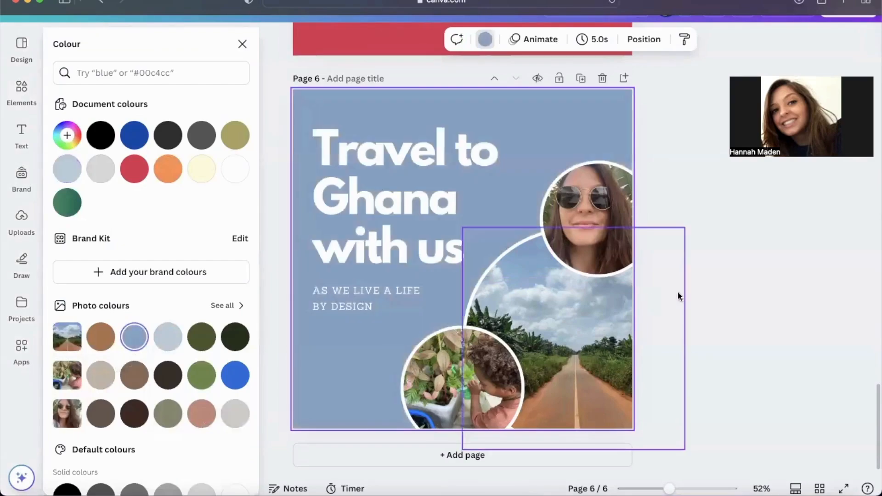
click(686, 296)
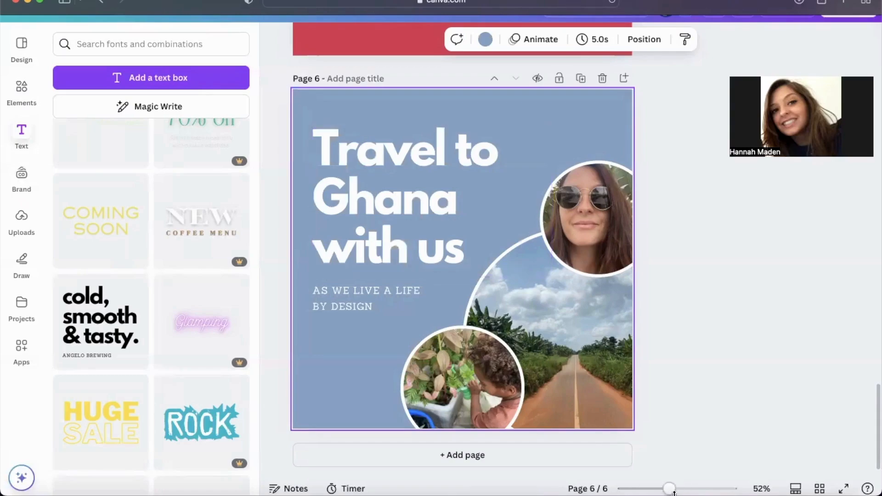
Step: Review all the pages of the design at 22% zoom and in grid view, and open page 2 from the grid
drag(669, 489, 673, 489)
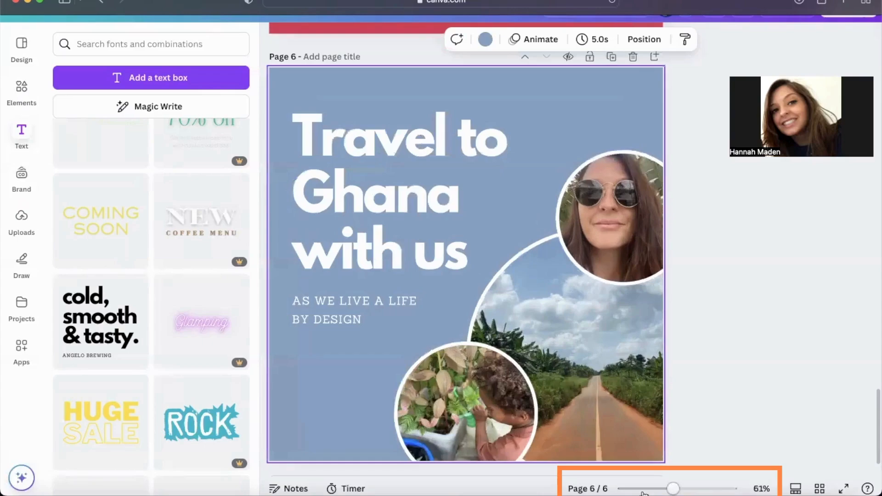
click(643, 489)
scroll(572, 301, up, 6)
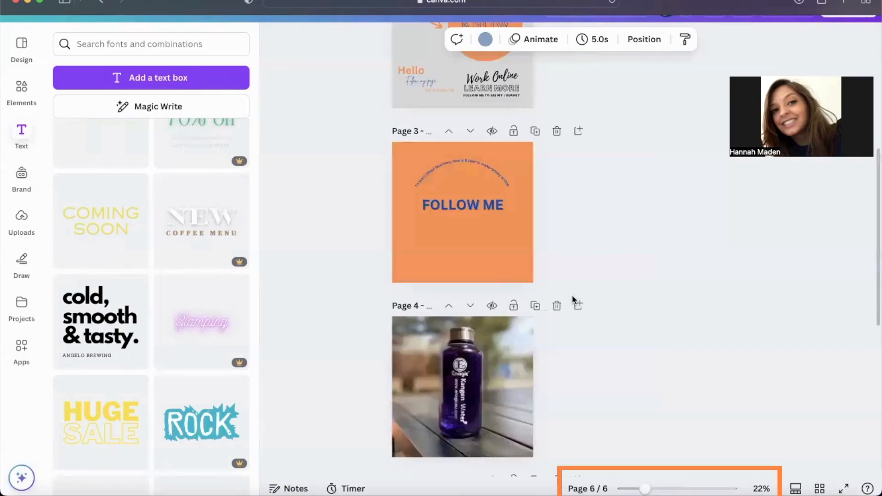
scroll(572, 296, up, 6)
scroll(572, 296, down, 12)
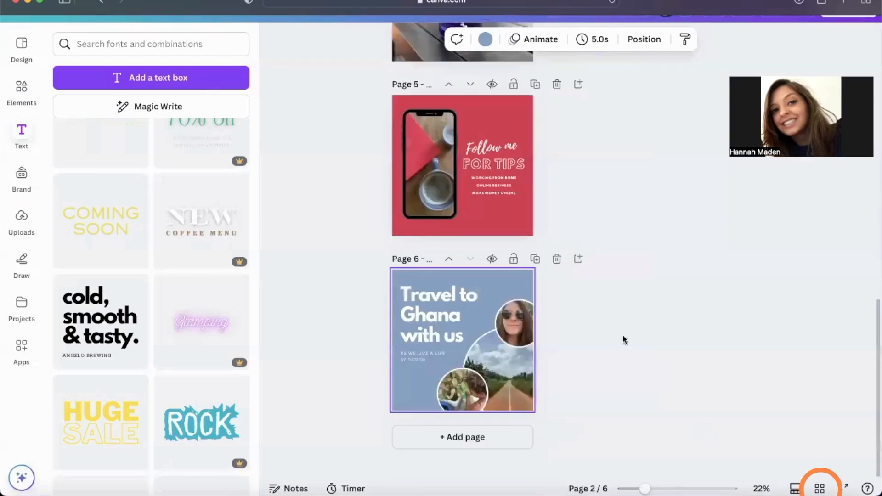
click(813, 484)
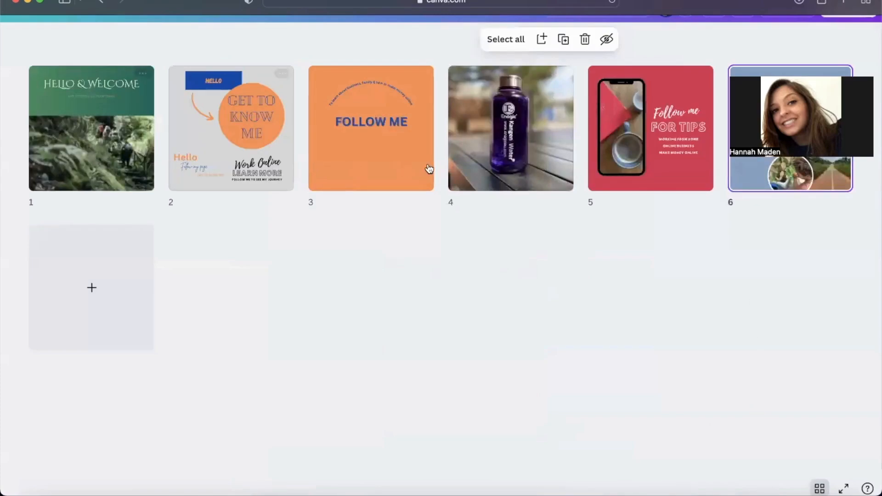
click(242, 157)
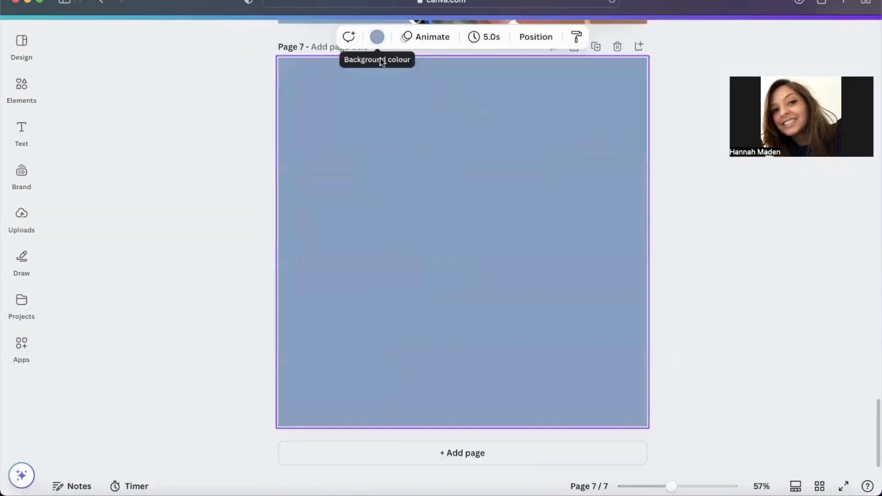
Step: On the blank blue page 7, draw a white pen squiggle near the centre and a white five-pointed star in the upper right area
click(377, 36)
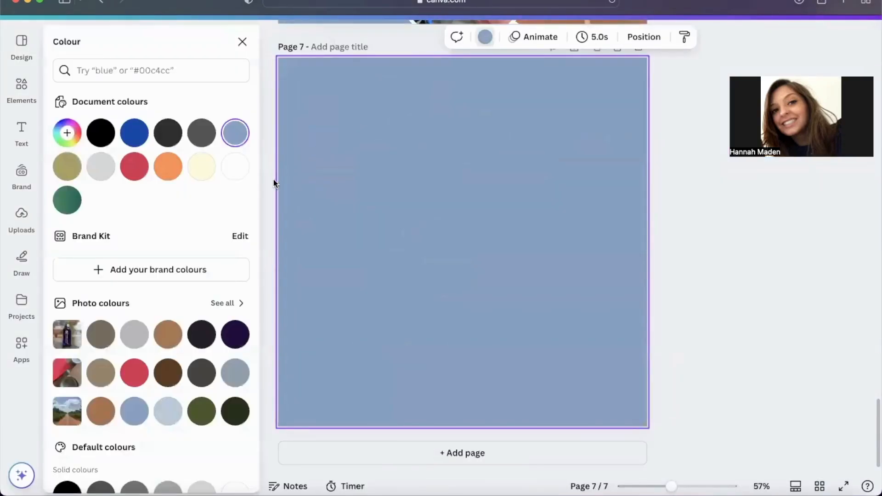
click(21, 260)
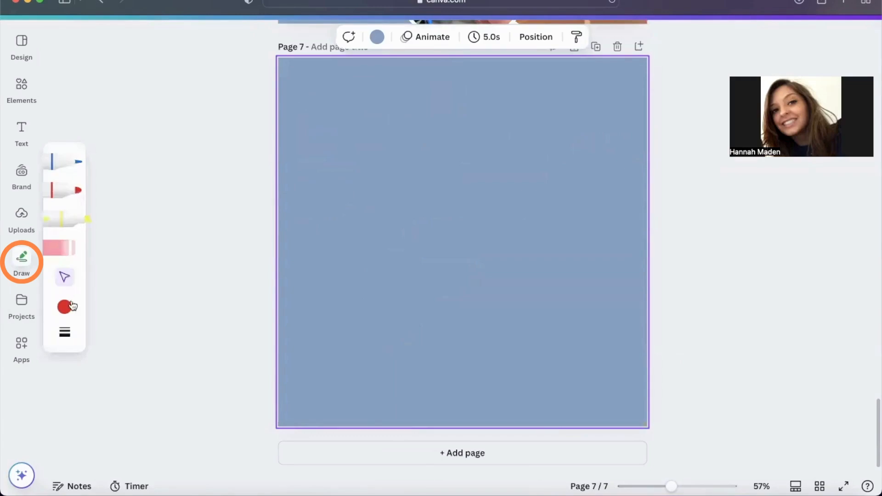
click(65, 163)
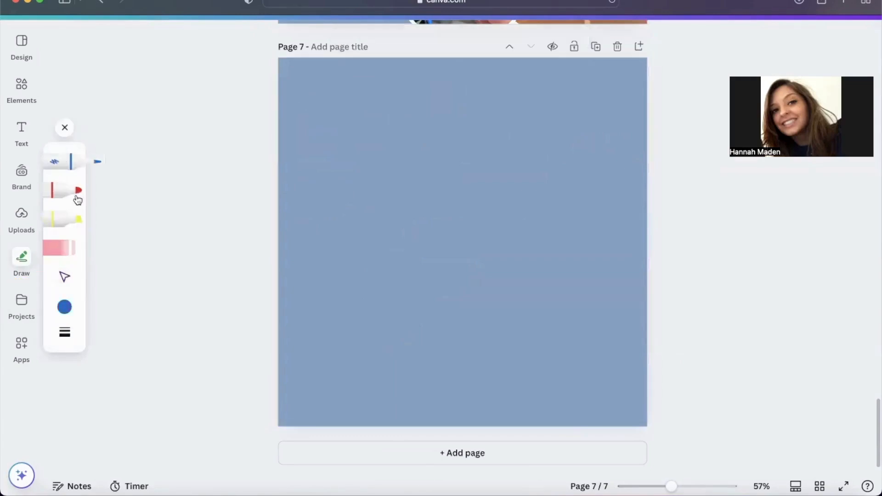
click(64, 307)
click(269, 406)
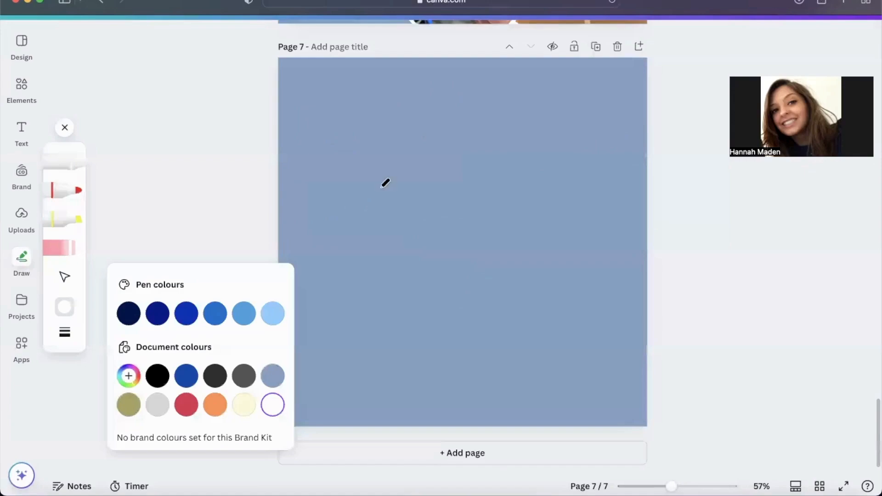
click(381, 185)
mouse_move(385, 159)
mouse_down()
mouse_move(428, 163)
mouse_move(432, 239)
mouse_move(471, 276)
mouse_up()
drag(517, 309, 513, 313)
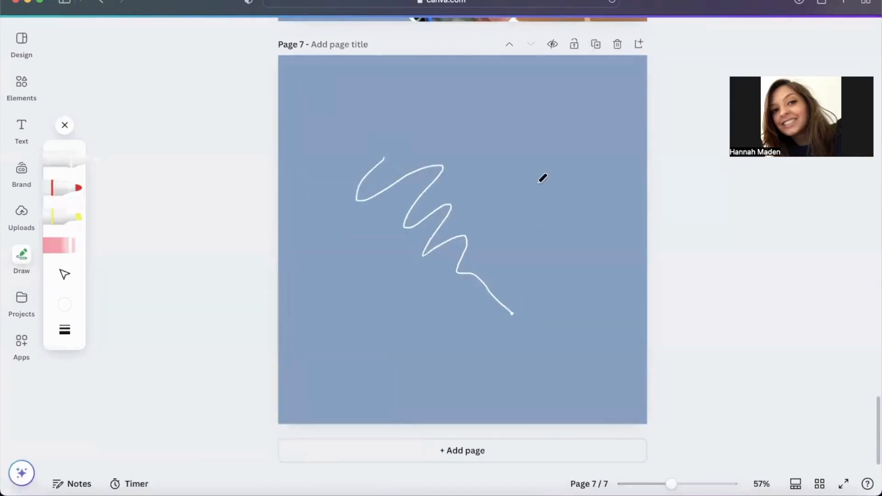
mouse_move(519, 195)
mouse_down()
mouse_move(558, 152)
mouse_move(497, 153)
mouse_move(539, 130)
mouse_up()
drag(520, 182, 518, 186)
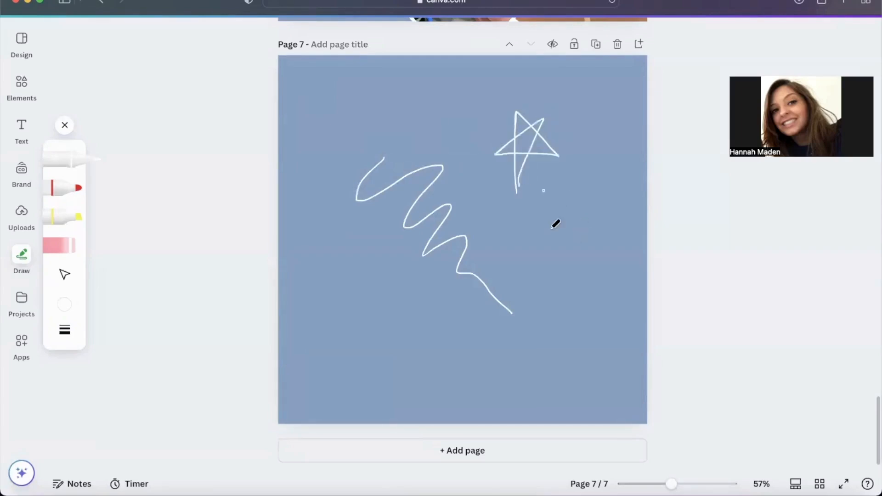
Step: Draw an orange spiral with the marker on the left side of page 7, beside the white squiggle
click(83, 189)
click(61, 306)
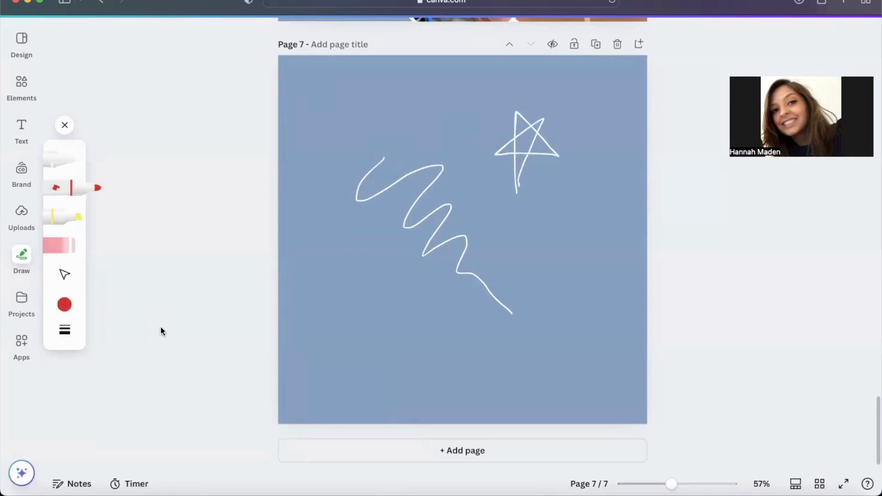
click(186, 311)
drag(333, 233, 360, 260)
Step: Draw a yellow highlighter zigzag across the lower right part of page 7
click(74, 222)
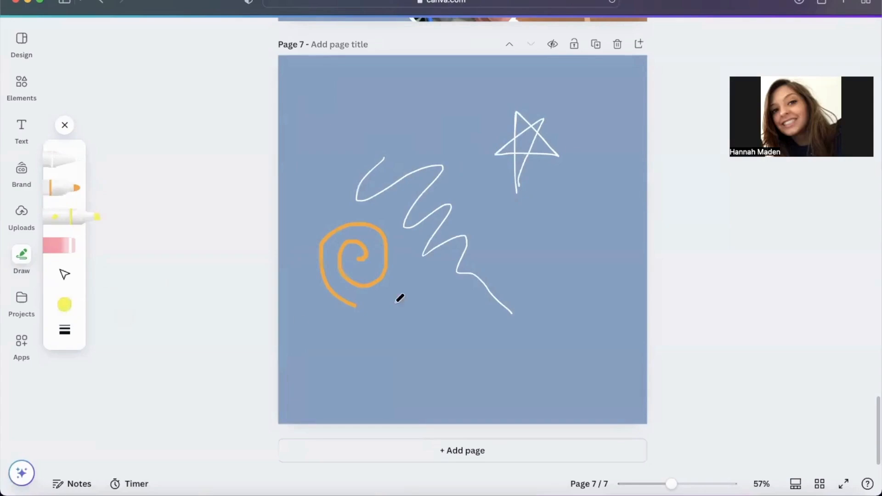
mouse_move(384, 325)
mouse_down()
mouse_move(543, 246)
mouse_move(553, 306)
mouse_move(574, 350)
mouse_up()
drag(605, 387, 601, 389)
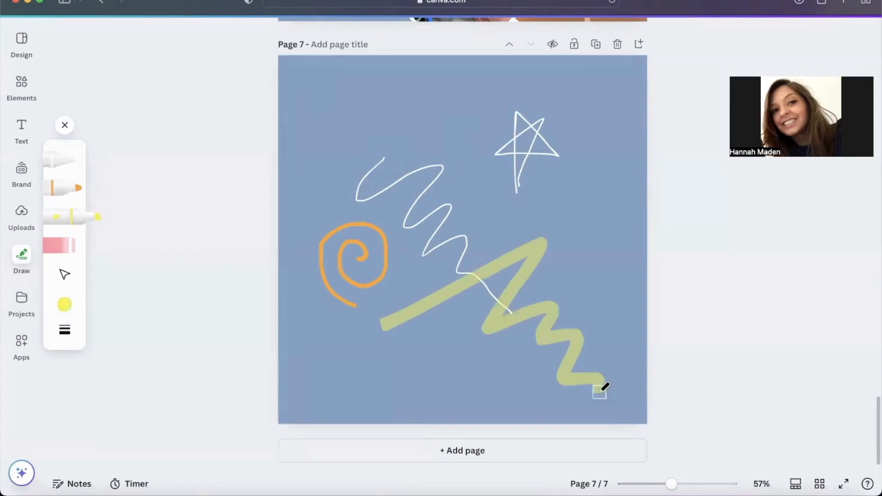
Step: Draw a thicker yellow highlighter zigzag at 26 transparency across the upper part of page 7, and finish drawing
click(72, 336)
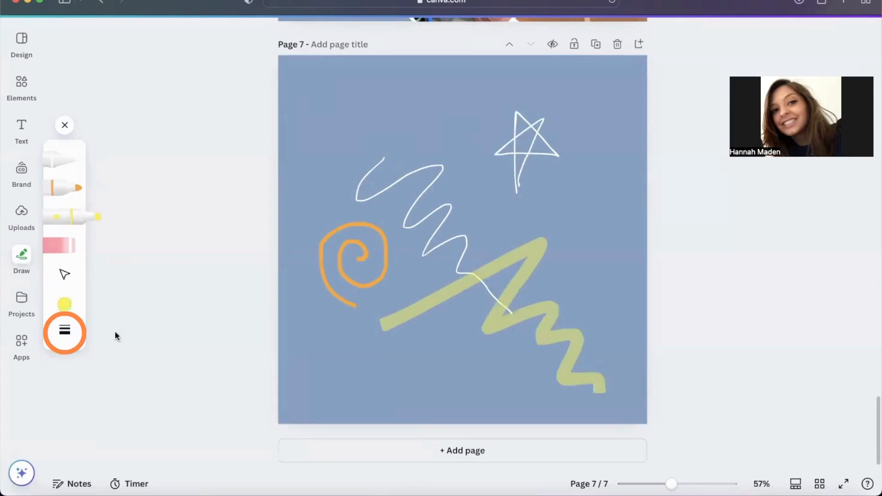
drag(171, 390, 147, 388)
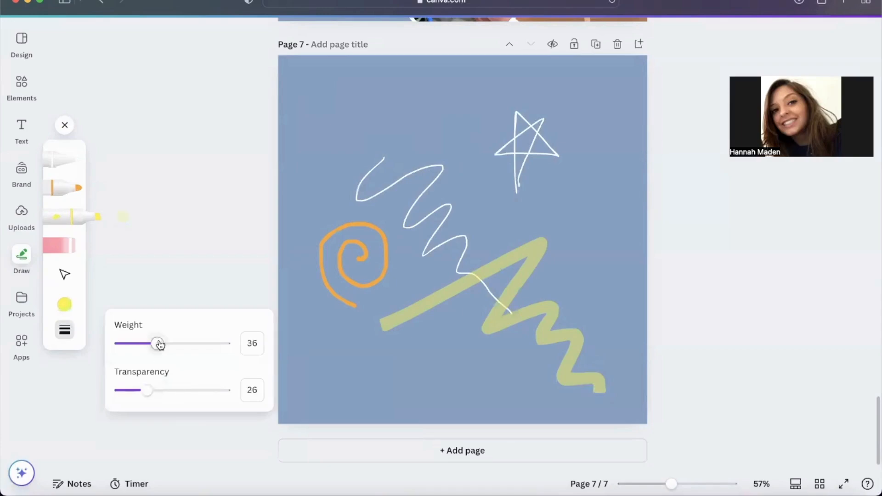
drag(157, 344, 199, 344)
mouse_move(337, 131)
mouse_down()
mouse_move(405, 115)
mouse_move(459, 144)
mouse_move(522, 207)
mouse_up()
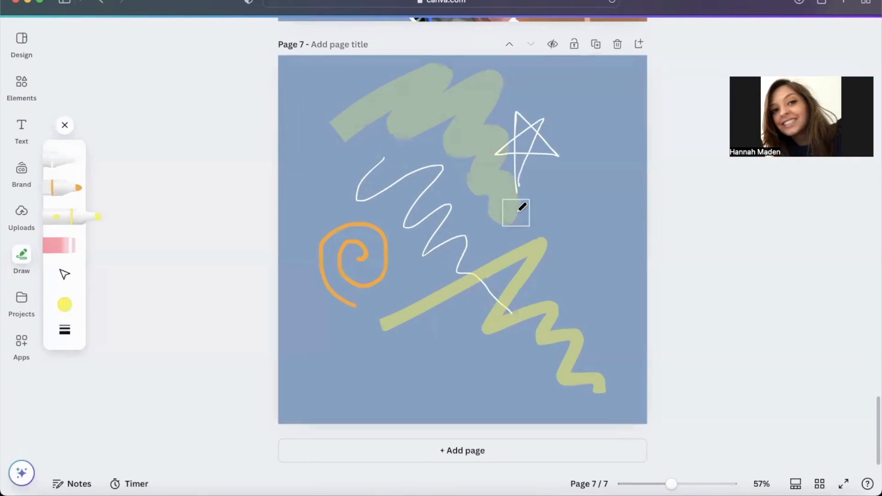
click(65, 126)
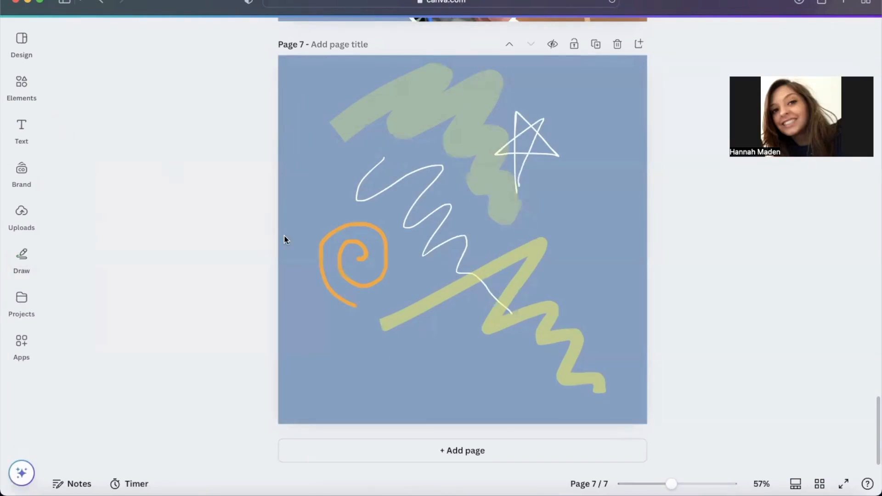